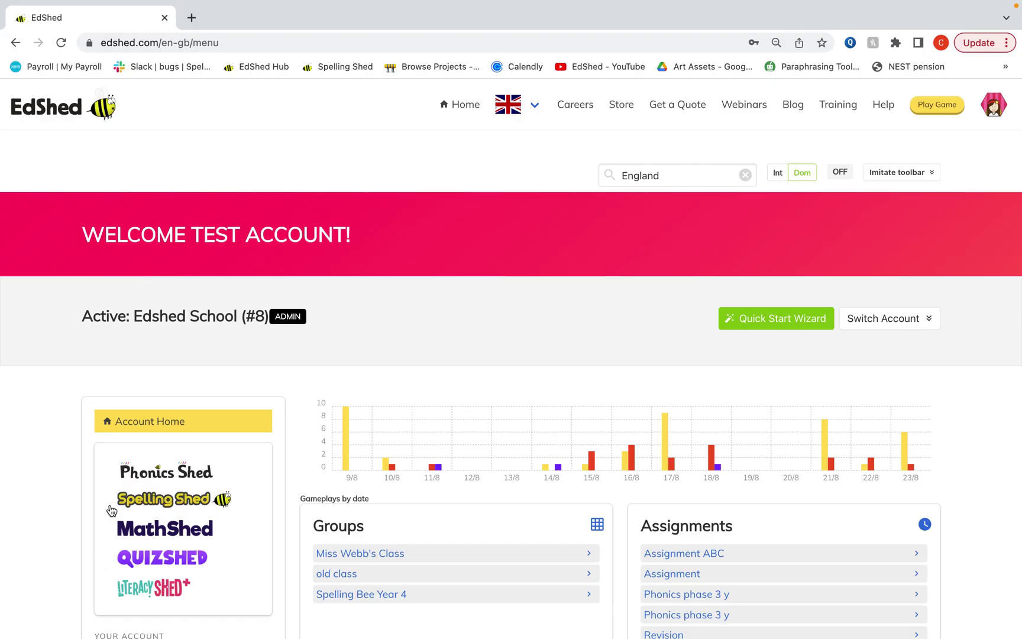
# Scroll down the school's account menu page to reach the Organisation sidebar section.
pyautogui.scroll(-3, 46, 532)
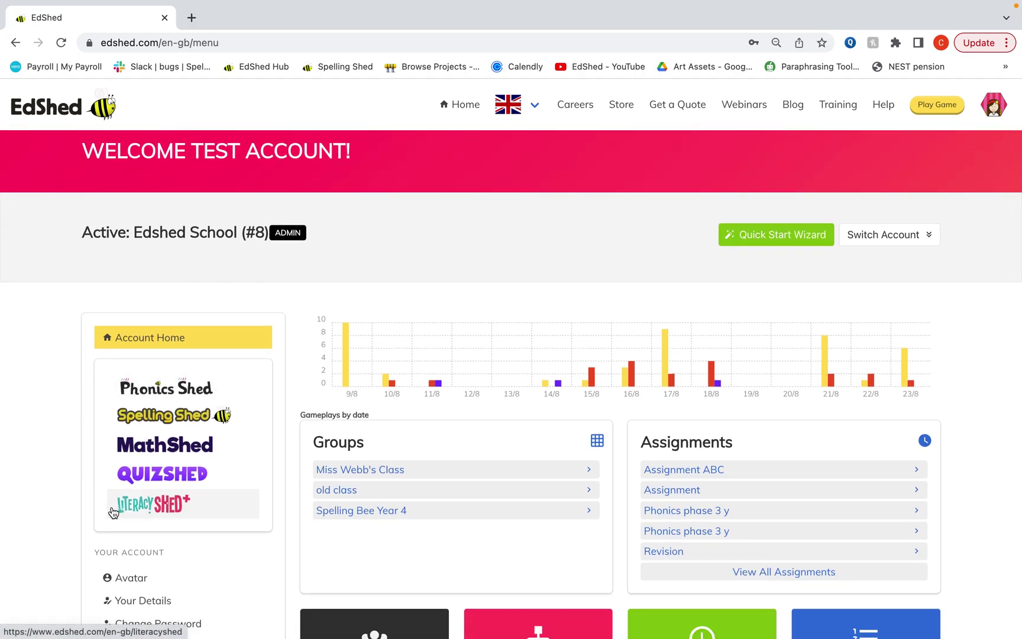
pyautogui.scroll(-3, 112, 512)
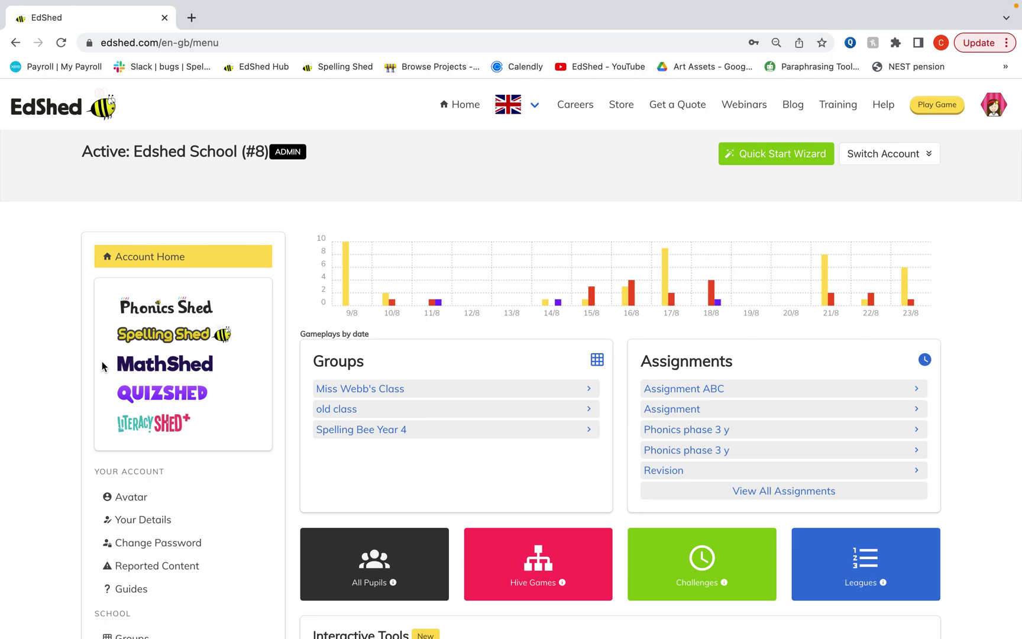
pyautogui.scroll(-3, 102, 365)
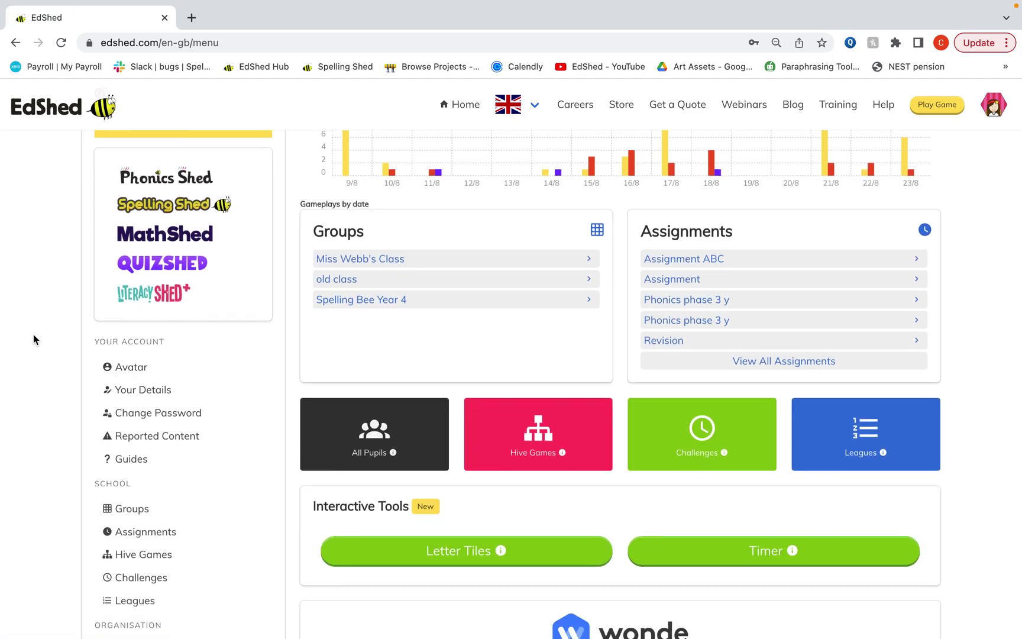
pyautogui.scroll(-5, 33, 335)
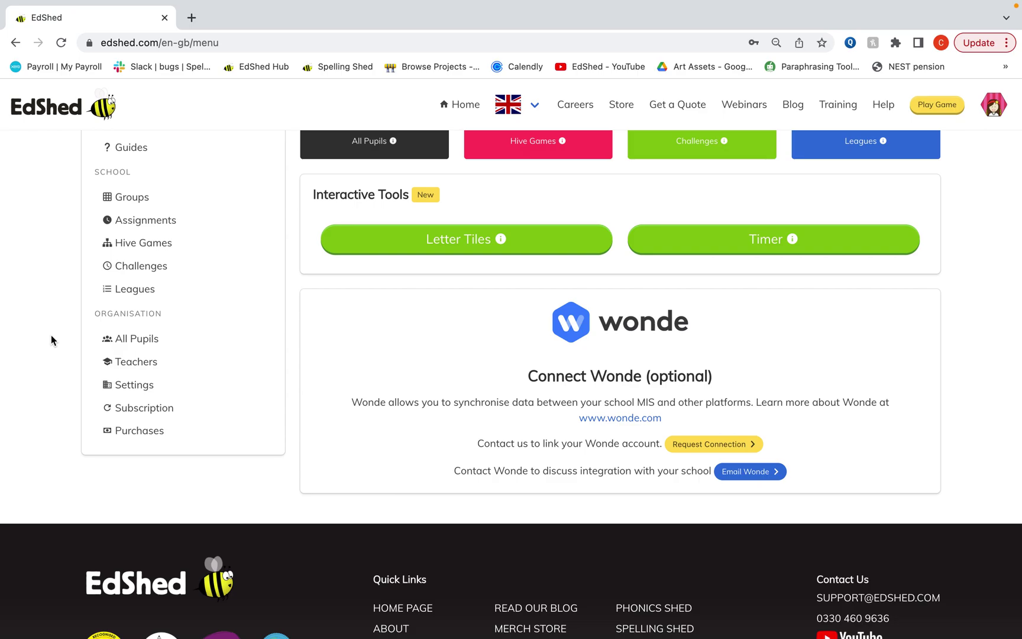
# From the Subscription page, open Phonics Shed Digital's details and its Manage Licences window.
pyautogui.click(165, 408)
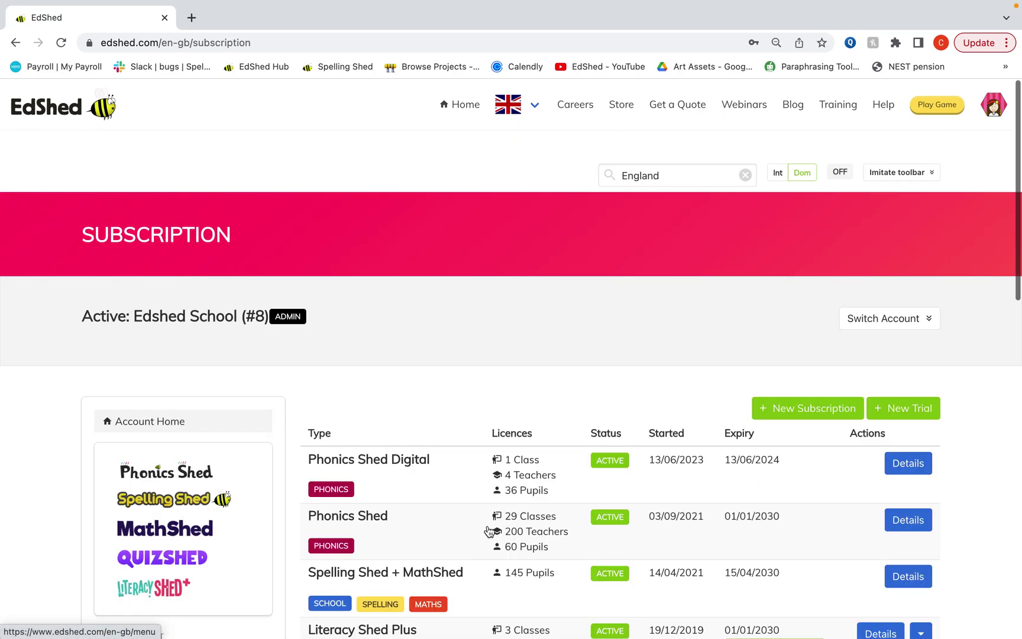
pyautogui.scroll(-3, 488, 530)
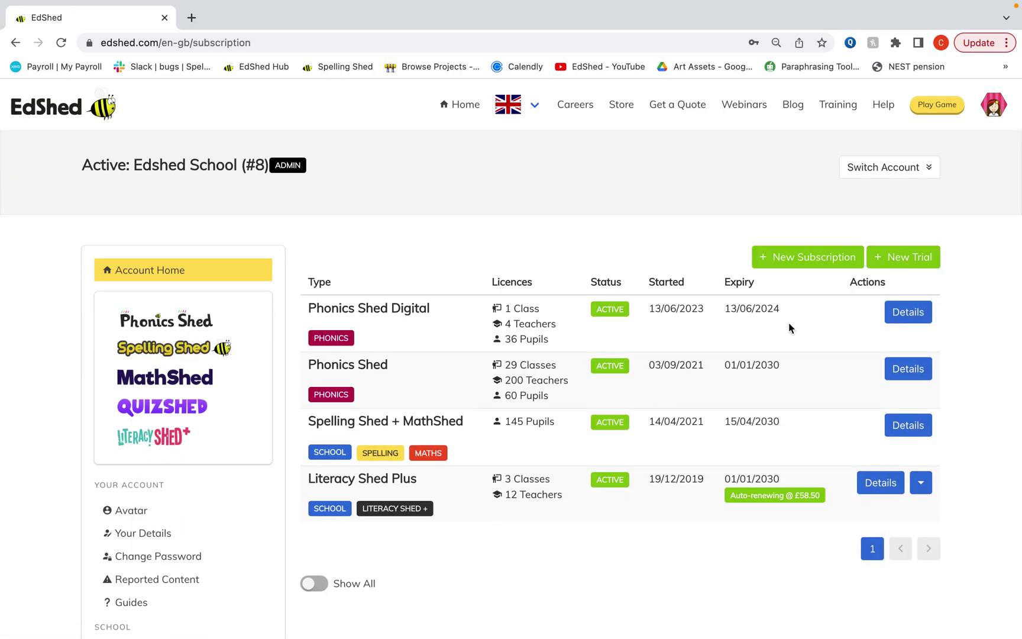
pyautogui.click(901, 320)
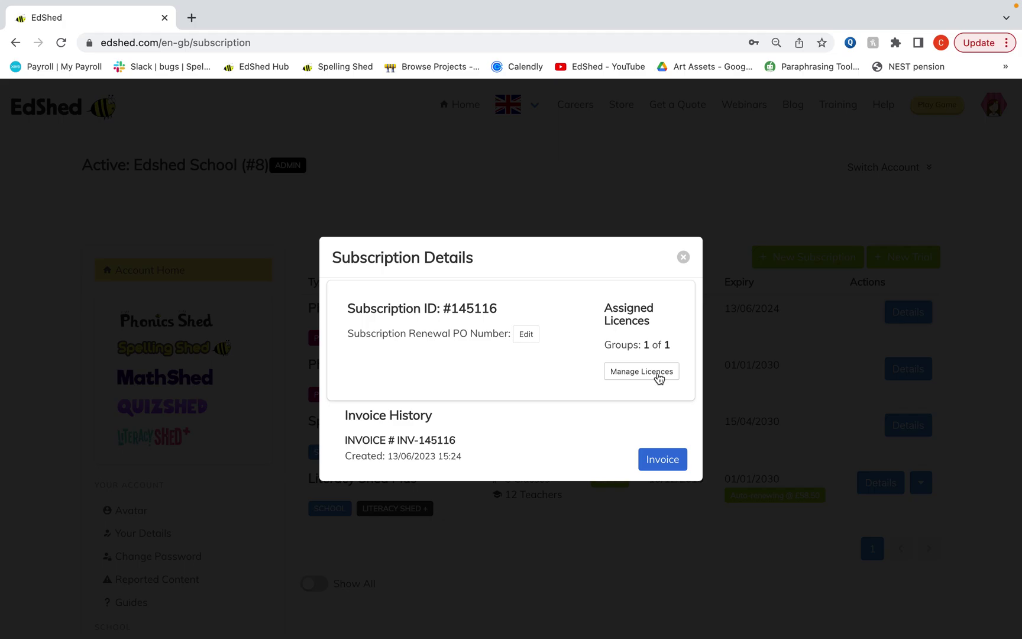
pyautogui.click(658, 372)
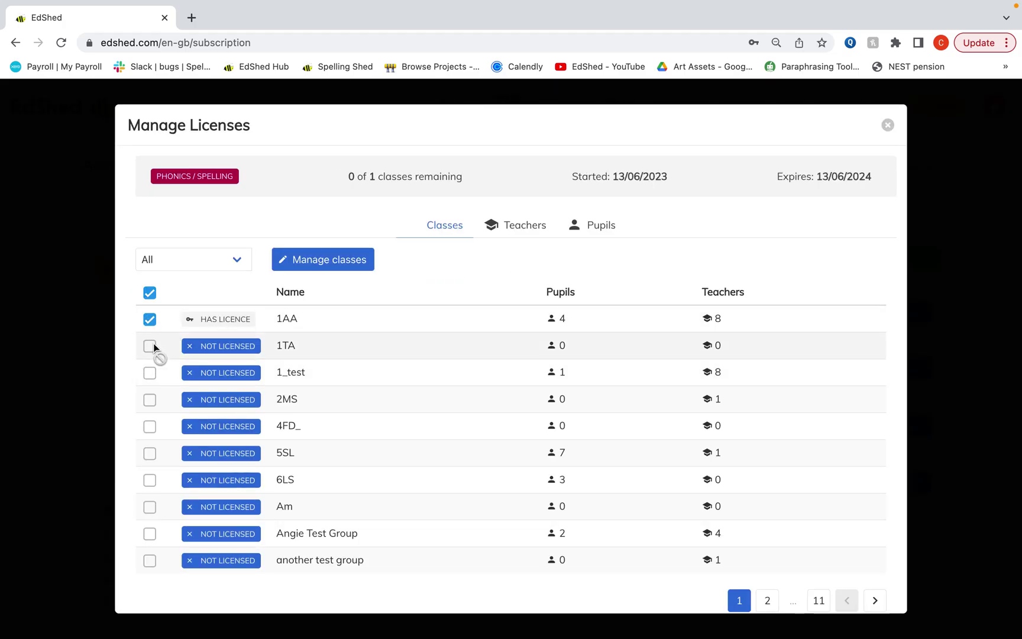
# Untick and re-tick class 1AA so it keeps the Phonics Shed Digital licence.
pyautogui.click(151, 320)
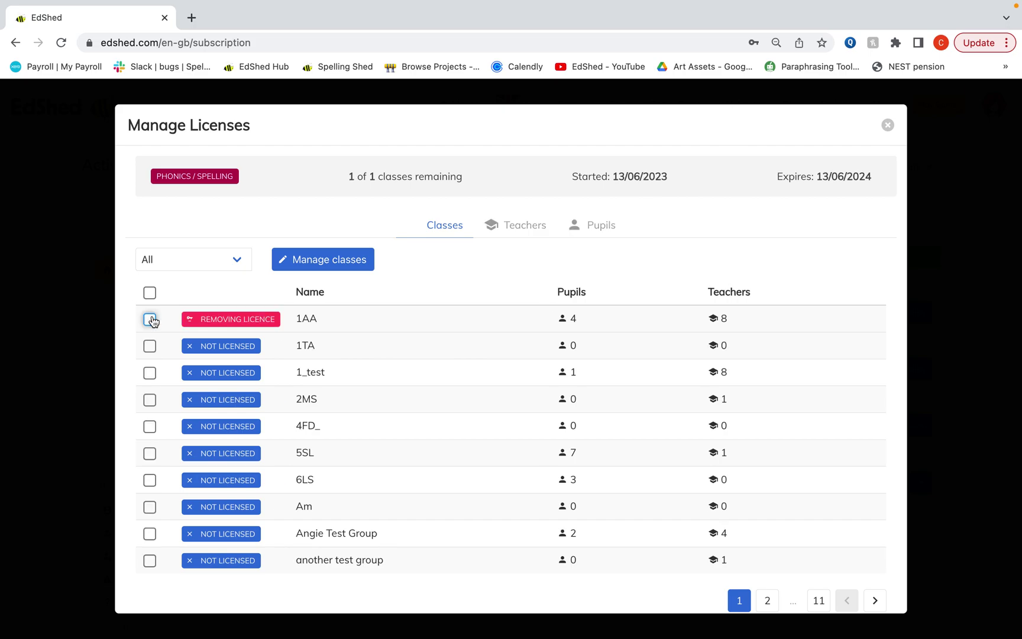
pyautogui.click(150, 319)
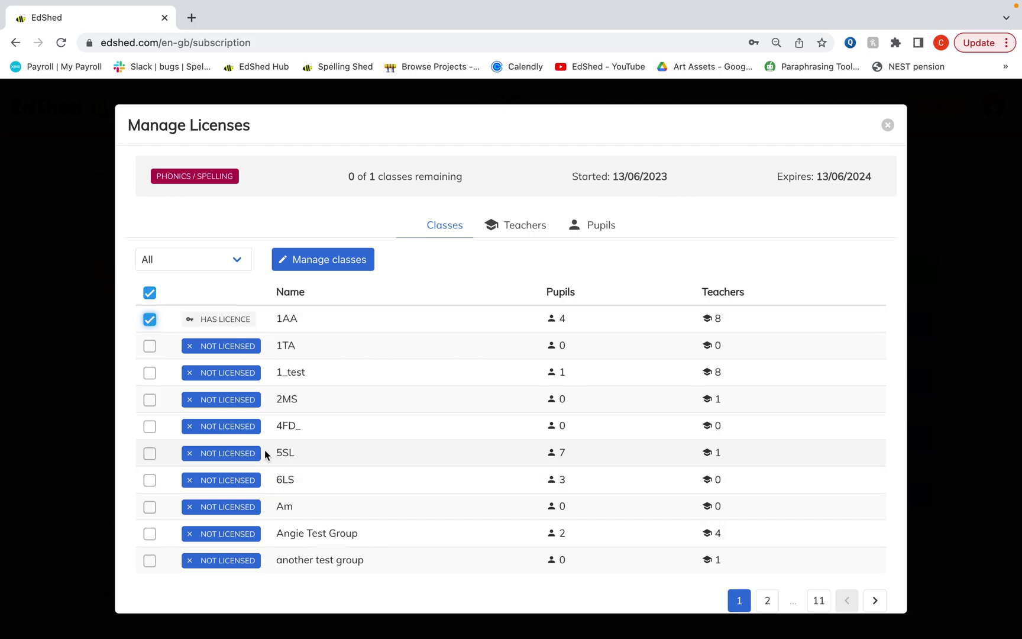
pyautogui.scroll(-2, 265, 454)
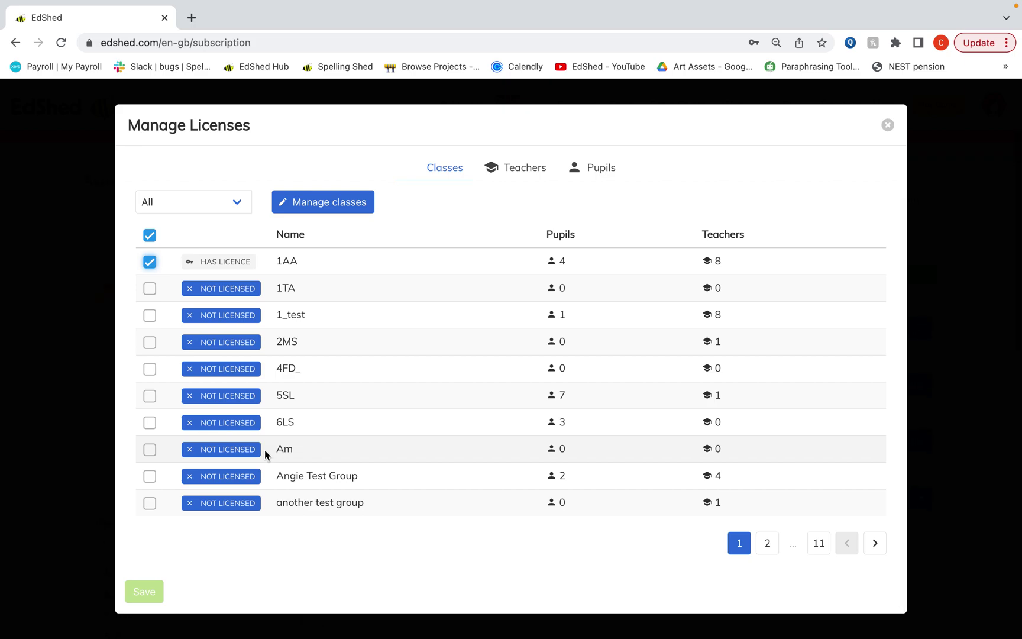
pyautogui.scroll(2, 265, 458)
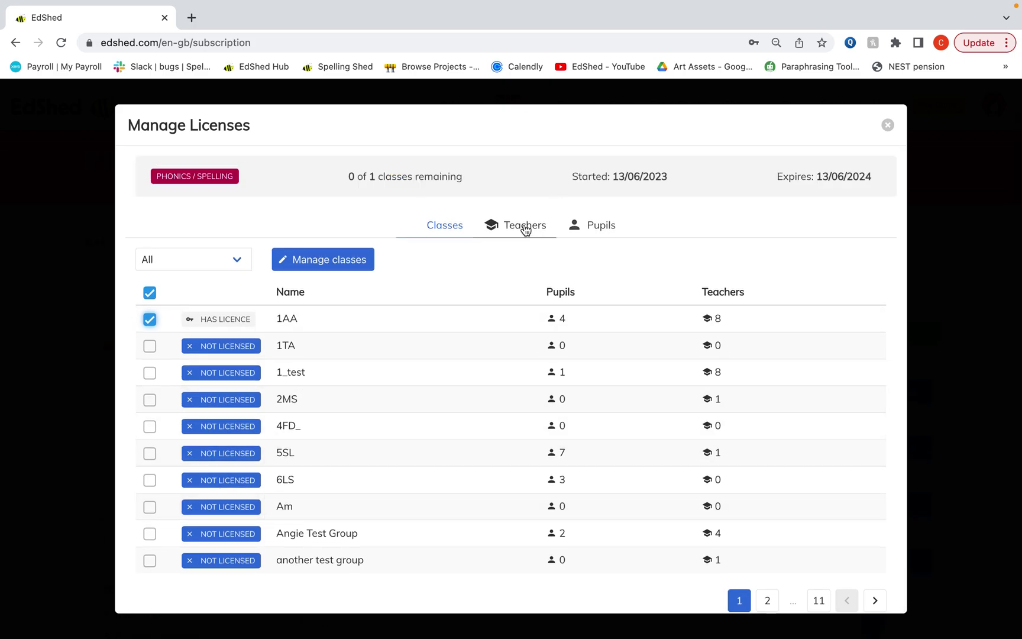
# Review the licensed teachers, then the pupils list showing 32 of 36 places remaining.
pyautogui.click(525, 230)
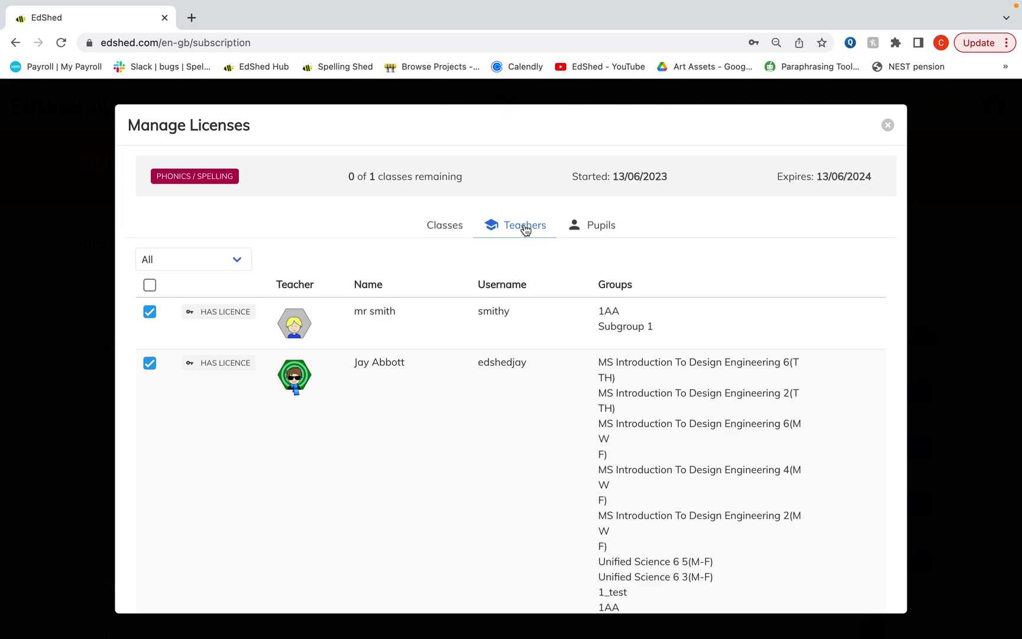
pyautogui.scroll(-5, 525, 228)
pyautogui.scroll(5, 525, 227)
pyautogui.click(599, 227)
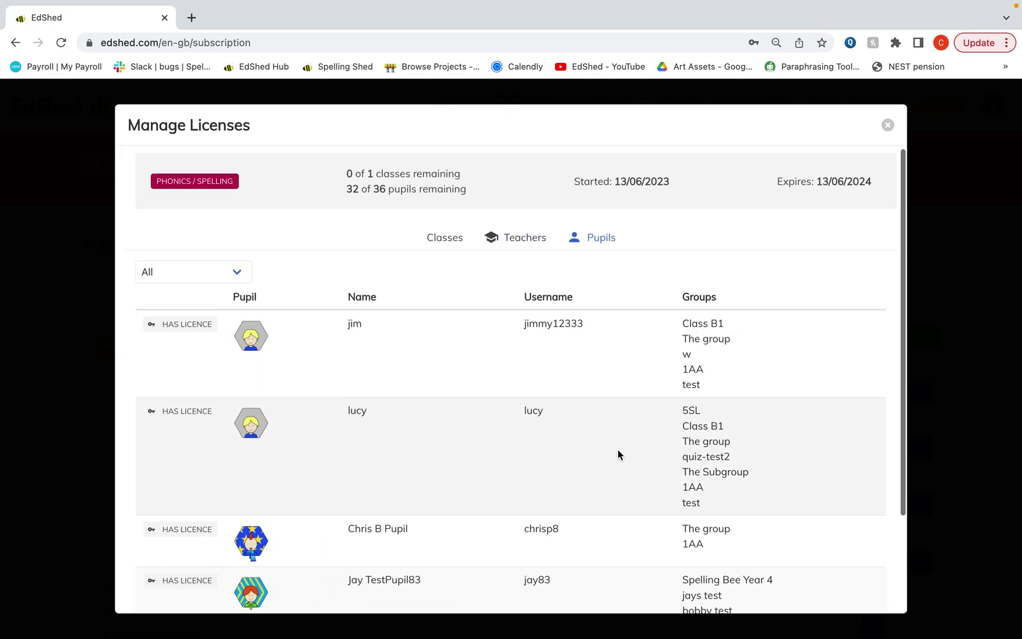
pyautogui.scroll(-2, 618, 455)
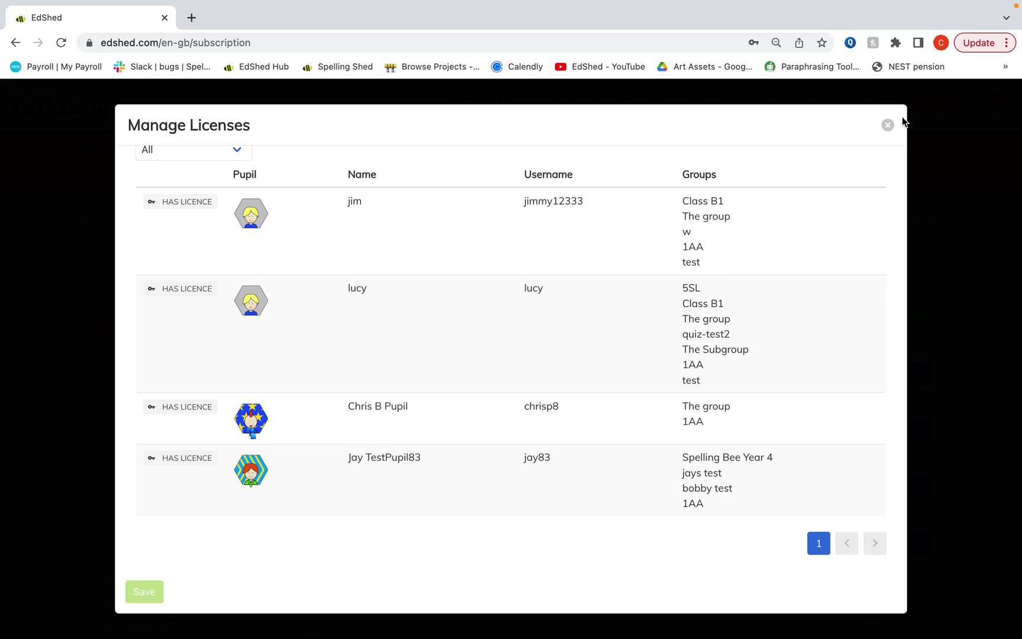
# Close the Phonics Shed Digital windows and open Literacy Shed Plus licence management.
pyautogui.click(887, 125)
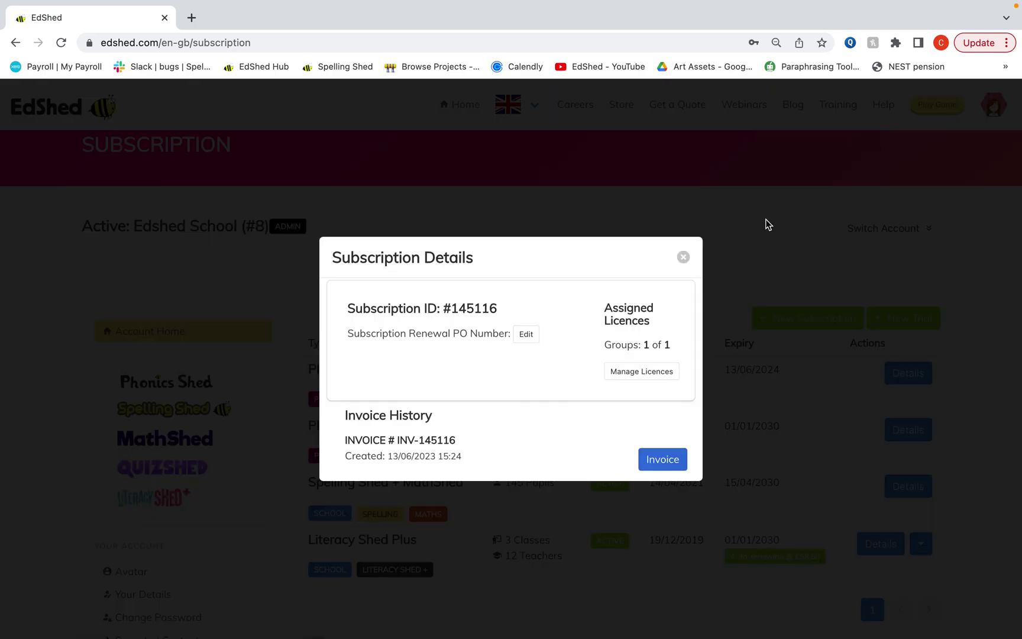
pyautogui.click(683, 256)
pyautogui.scroll(-1, 699, 476)
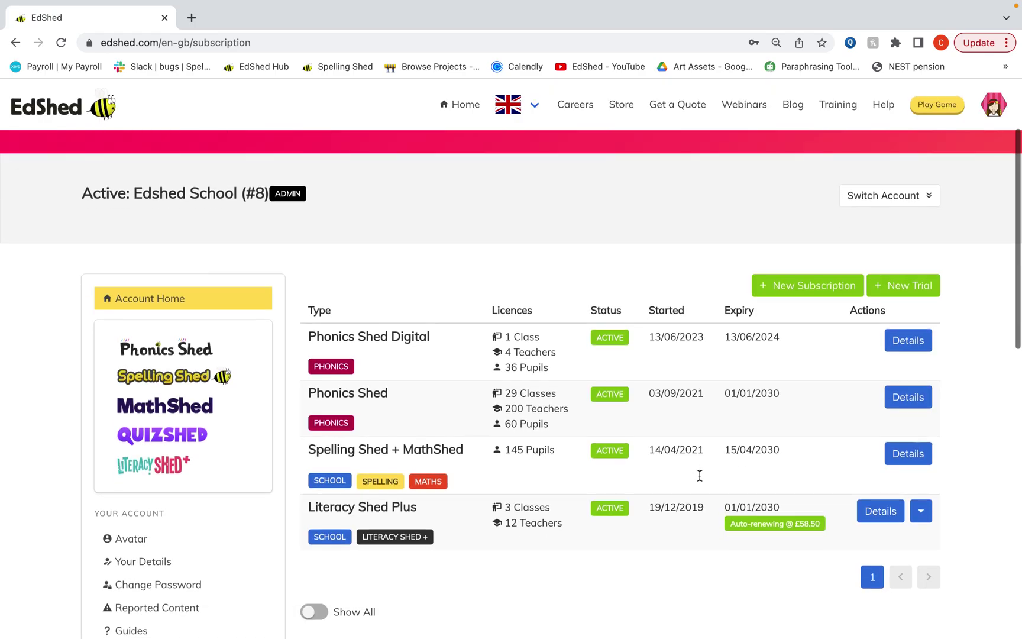
pyautogui.click(874, 511)
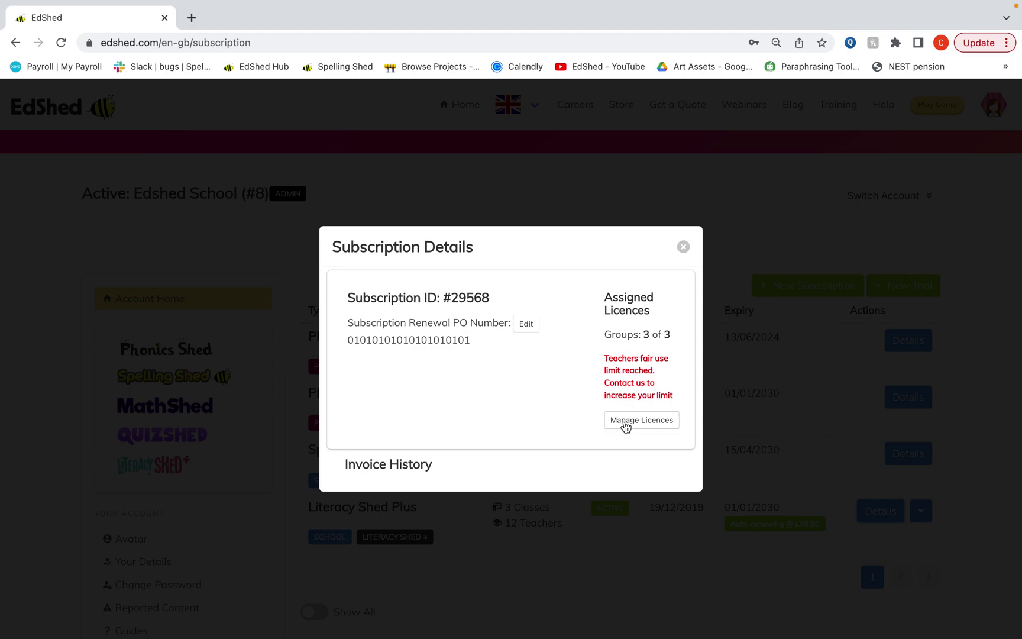
pyautogui.click(623, 421)
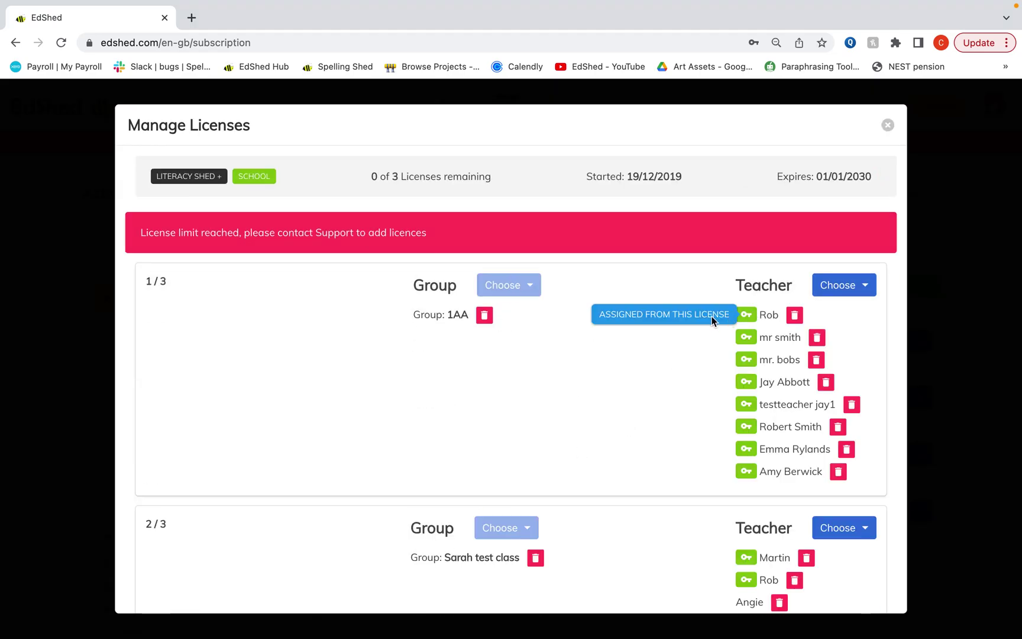
# Remove group 1AA from the first licence and assign it to the free licence instead.
pyautogui.click(867, 288)
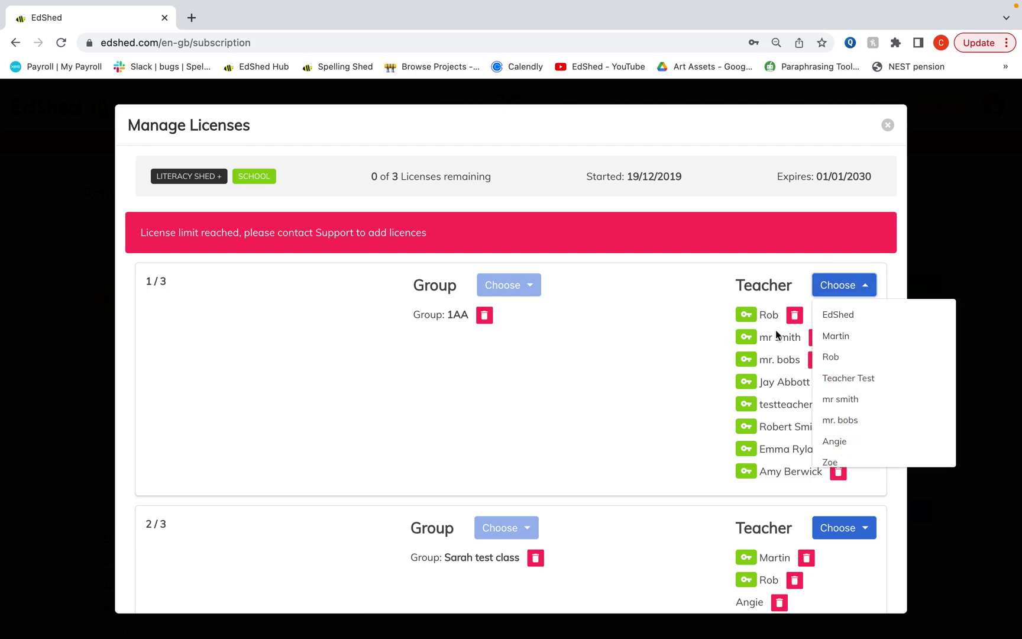
pyautogui.click(525, 287)
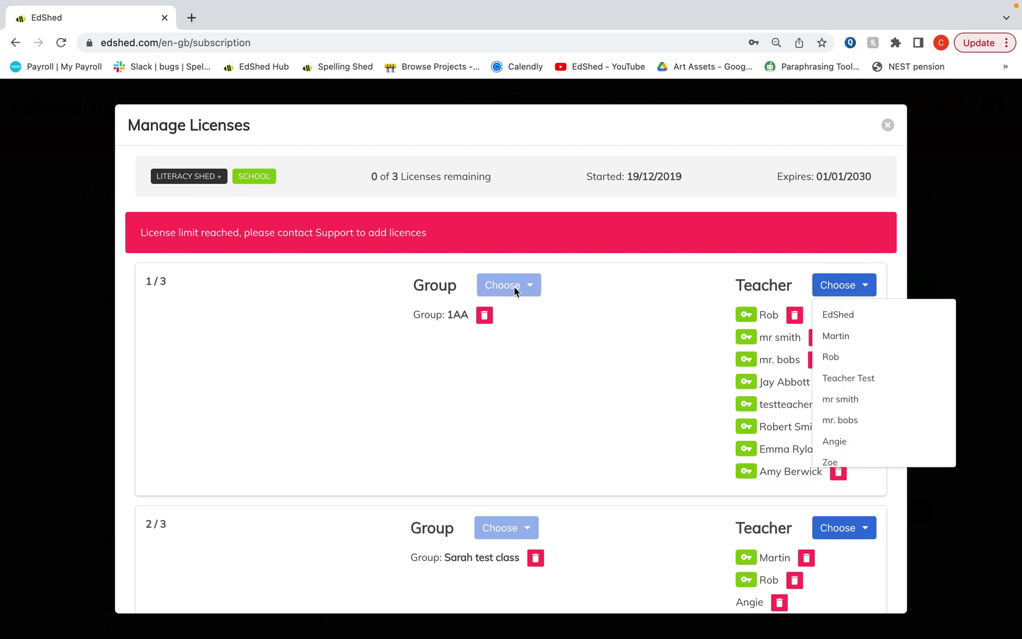
pyautogui.click(484, 316)
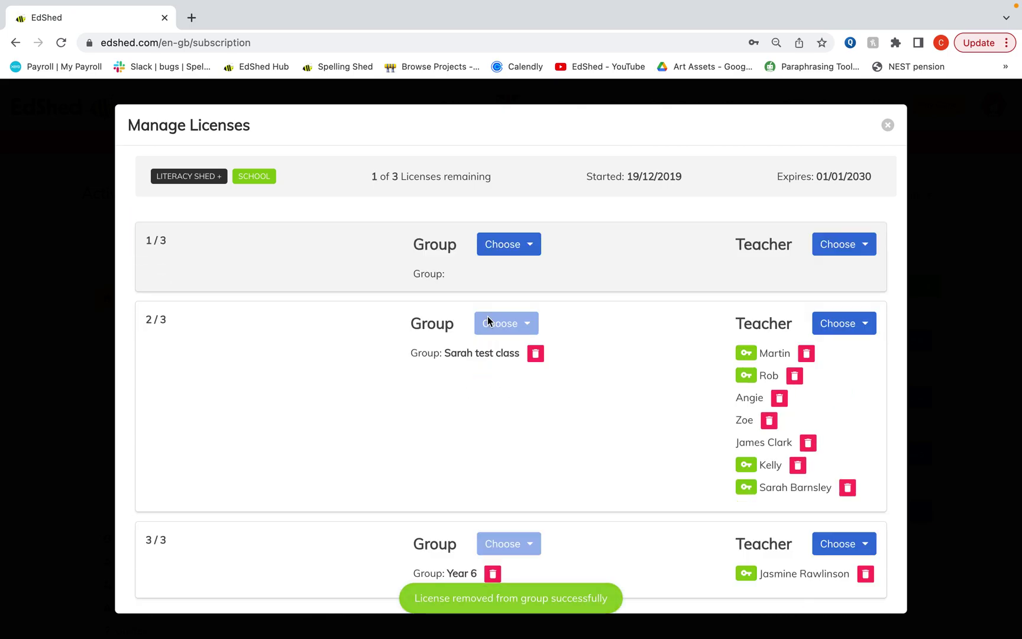
pyautogui.scroll(-1, 554, 418)
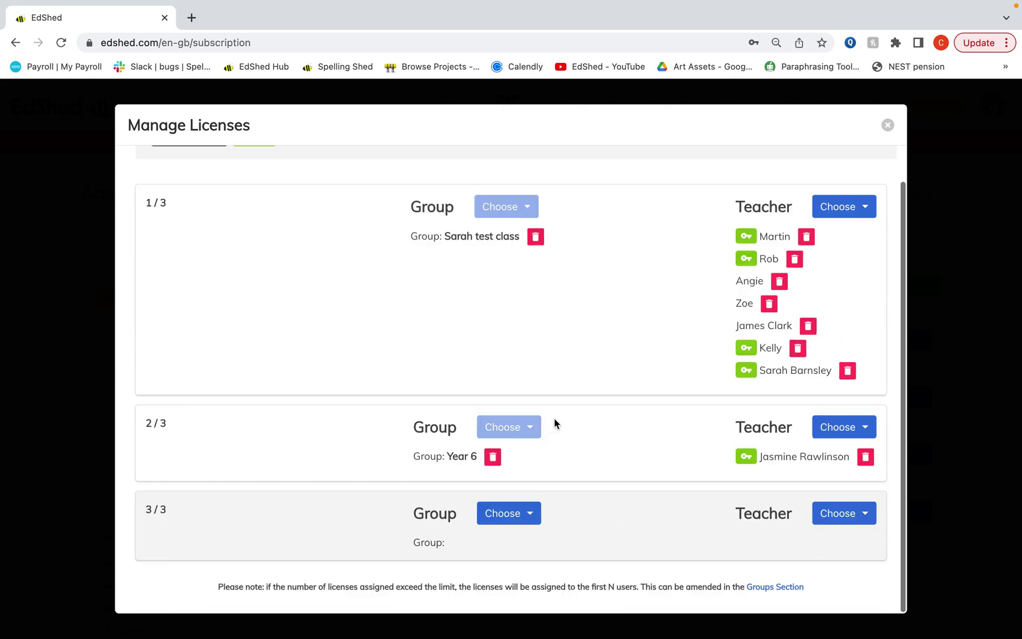
pyautogui.scroll(1, 523, 520)
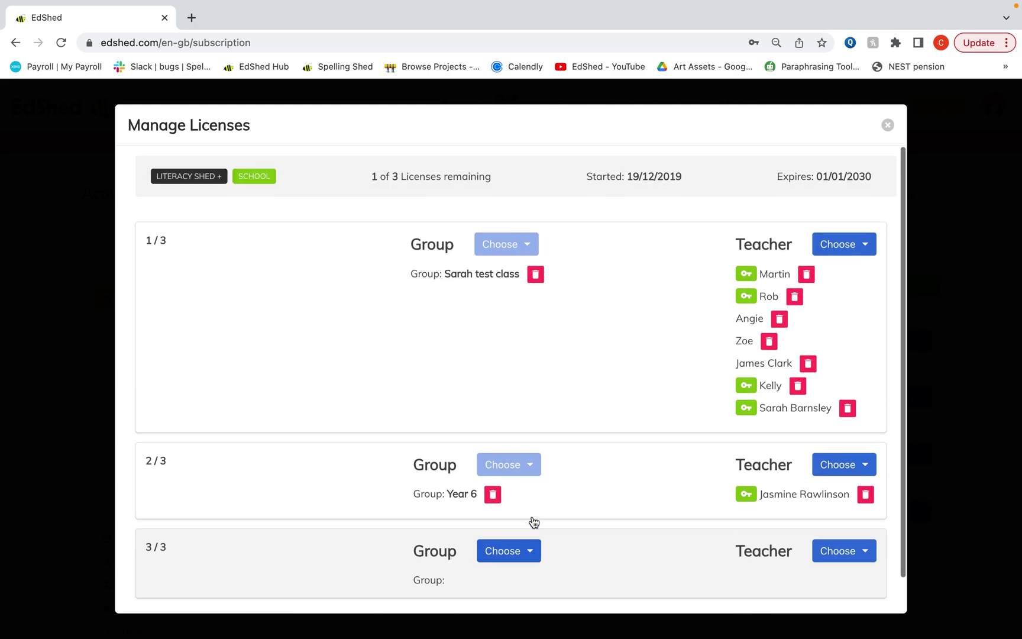
pyautogui.scroll(-1, 531, 519)
pyautogui.click(531, 514)
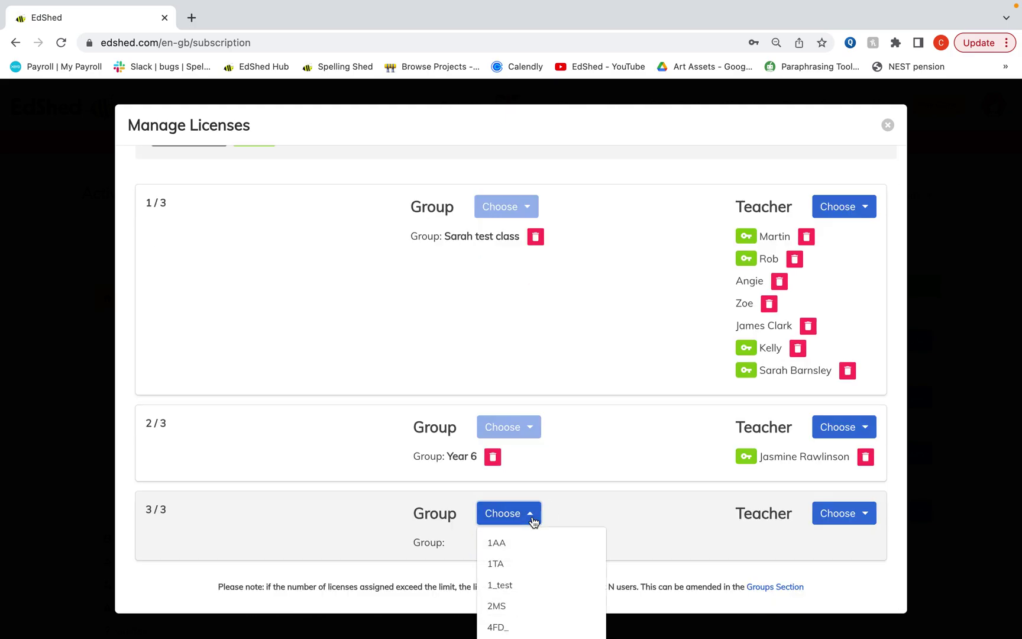
pyautogui.click(518, 550)
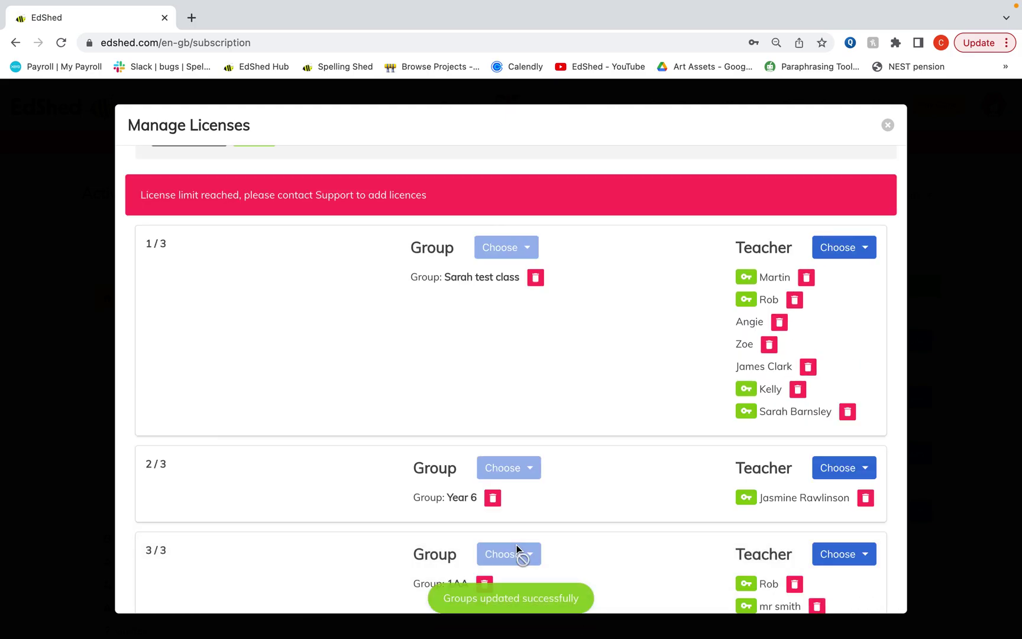
pyautogui.scroll(-5, 518, 549)
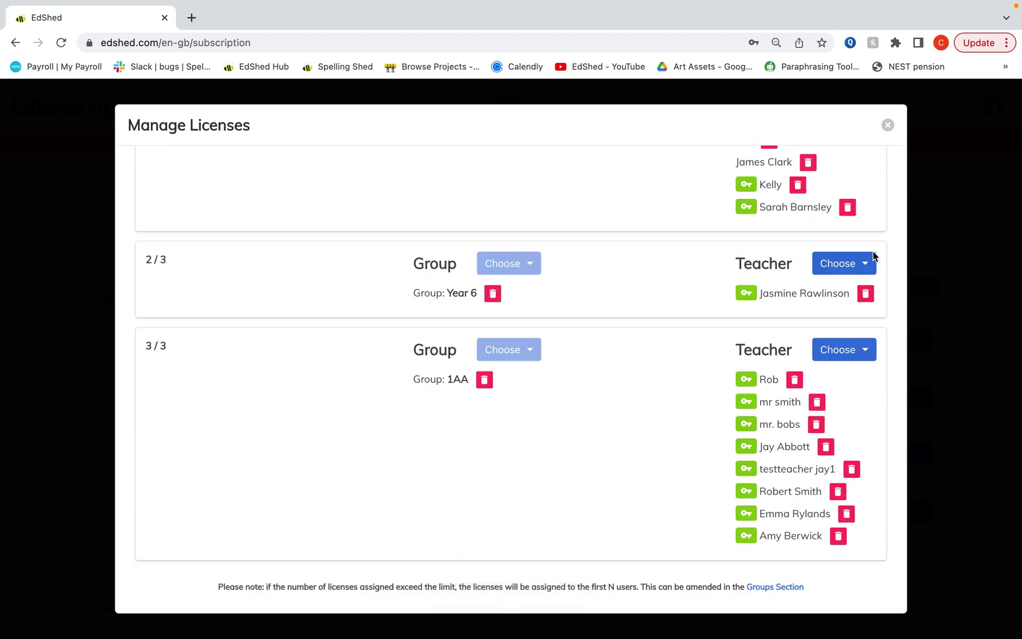
pyautogui.scroll(5, 473, 404)
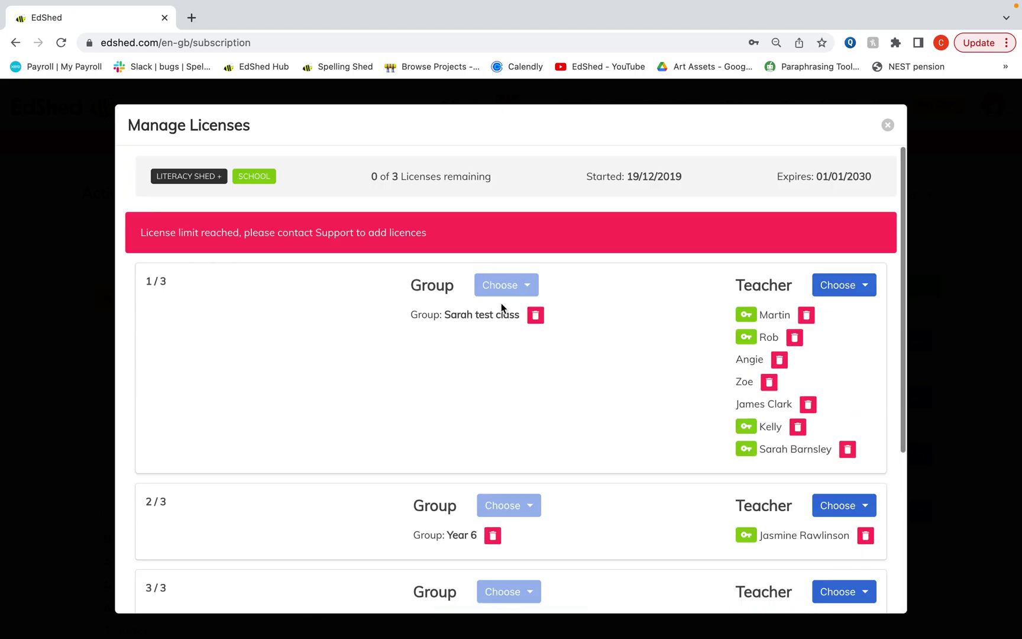
# Add a teacher to the first licence's group, then close both Literacy Shed Plus windows.
pyautogui.click(866, 290)
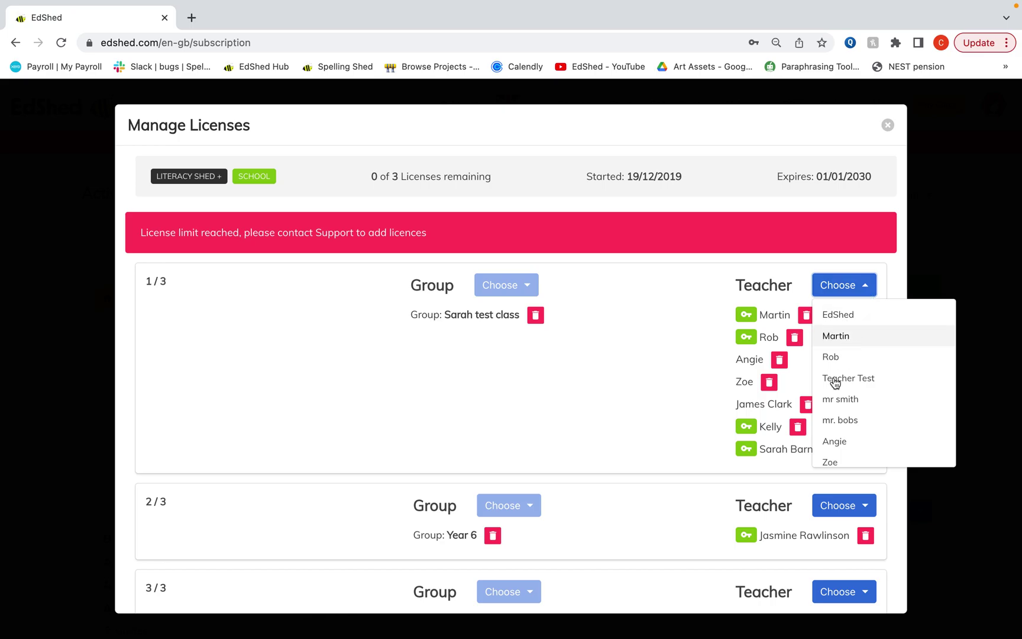
pyautogui.click(832, 357)
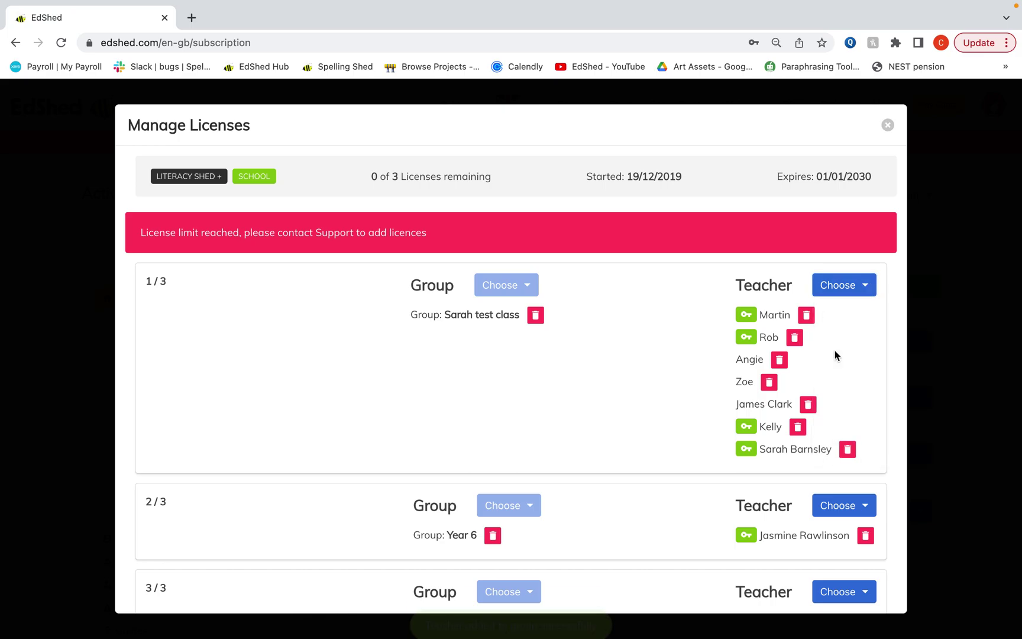
pyautogui.scroll(-4, 835, 353)
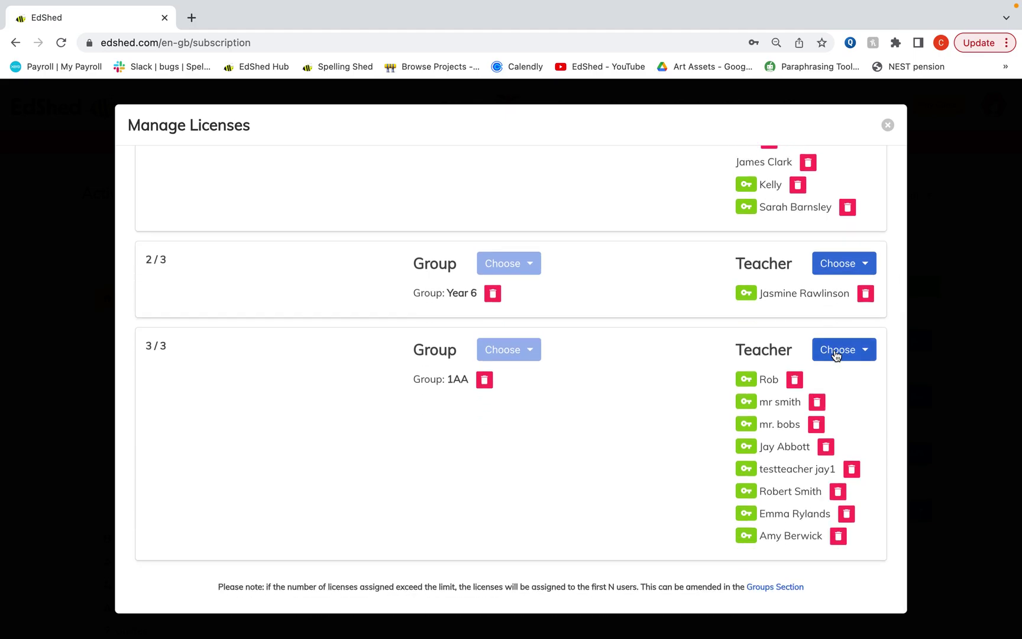
pyautogui.scroll(5, 700, 312)
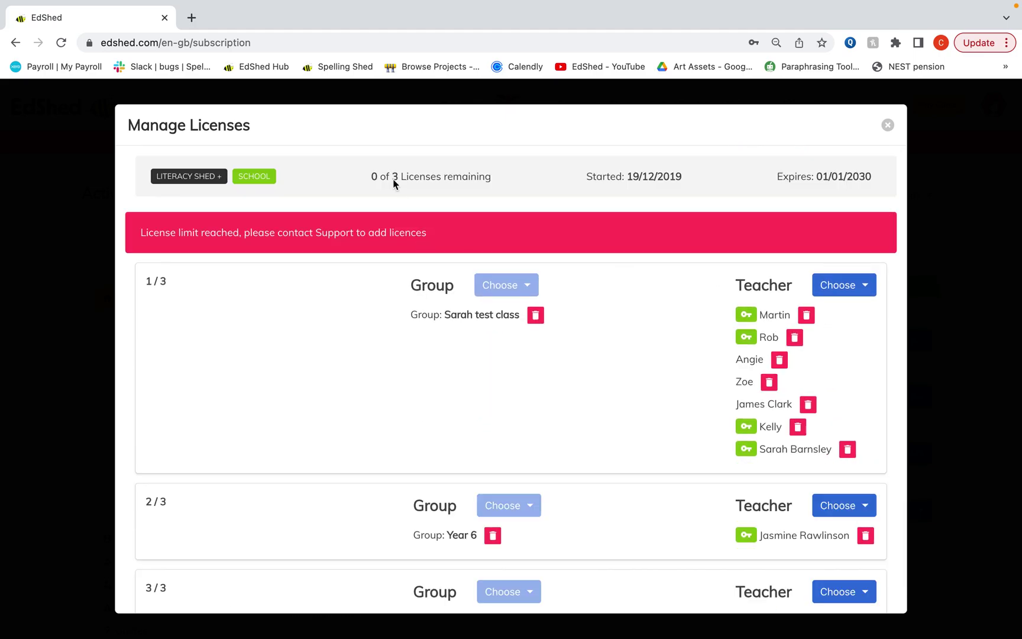
pyautogui.scroll(-1, 424, 586)
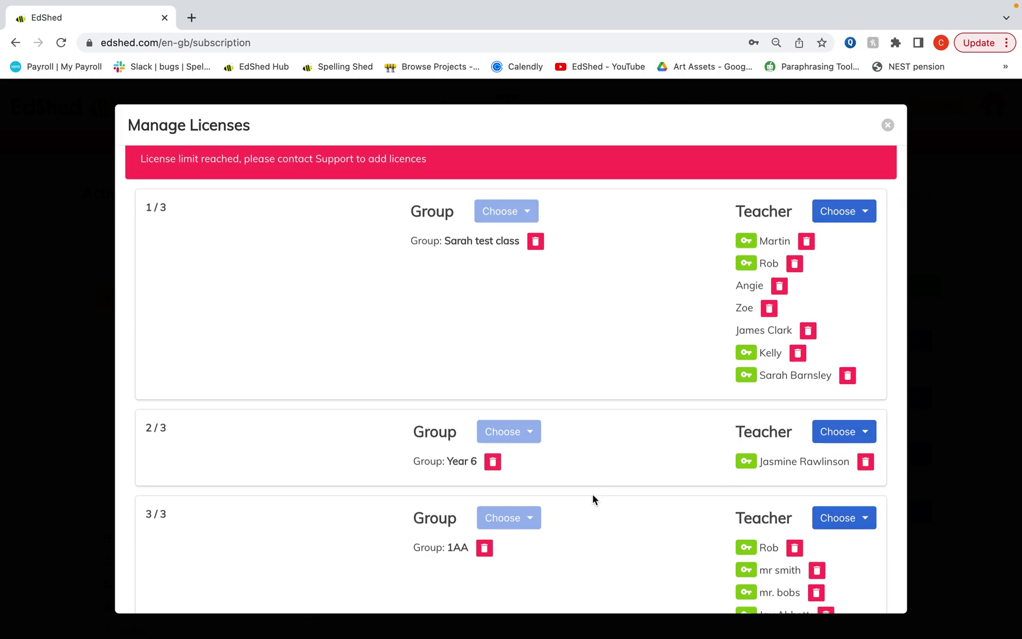
pyautogui.scroll(-3, 593, 499)
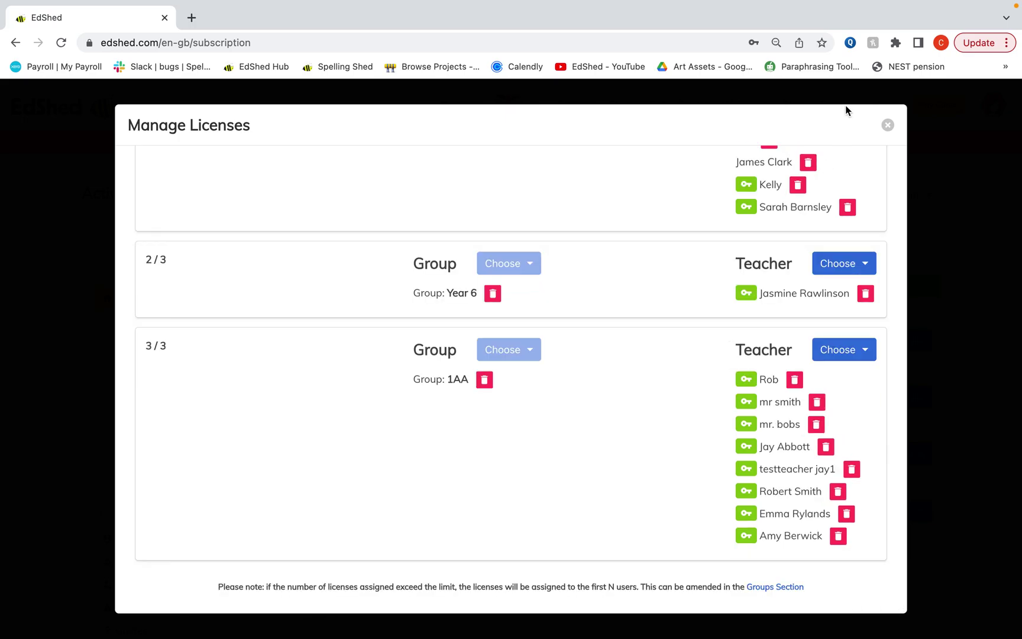
pyautogui.click(887, 125)
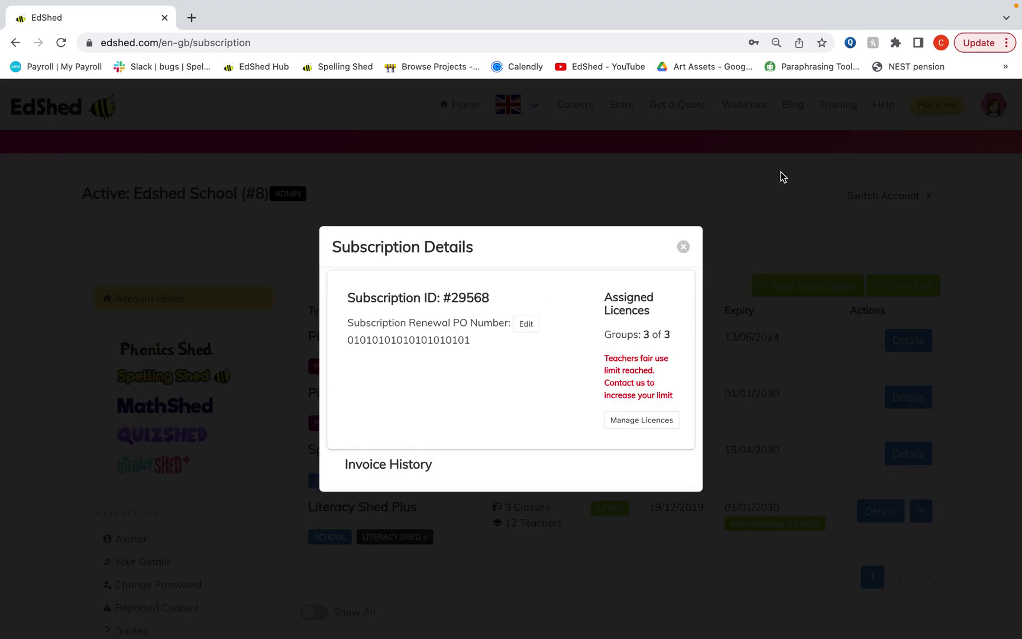
pyautogui.click(684, 247)
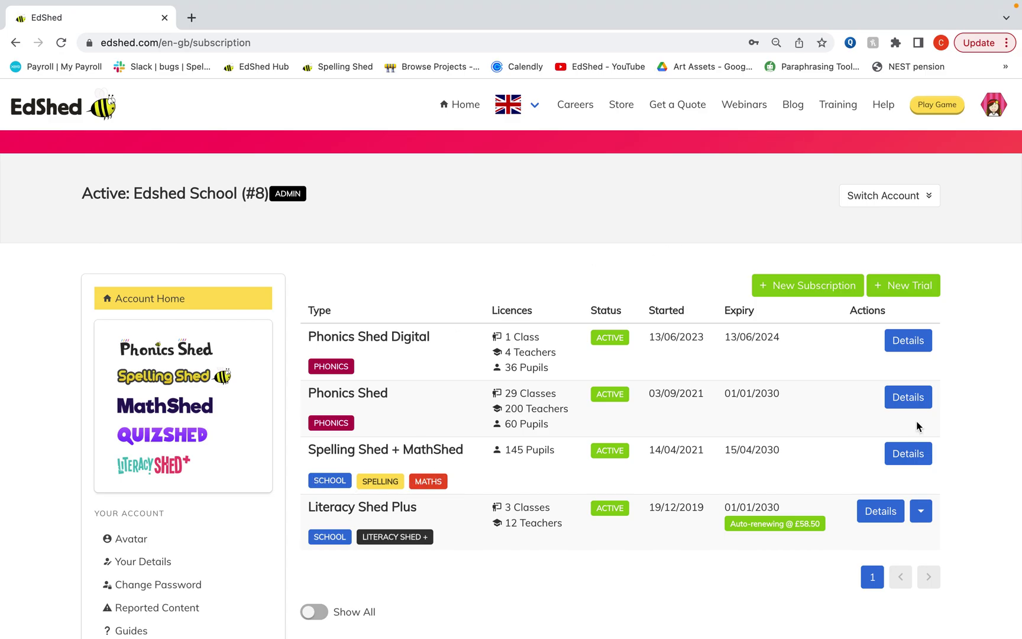
# In Spelling Shed + MathShed licences, filter to Unassigned pupils and license the first one.
pyautogui.click(902, 457)
pyautogui.click(637, 381)
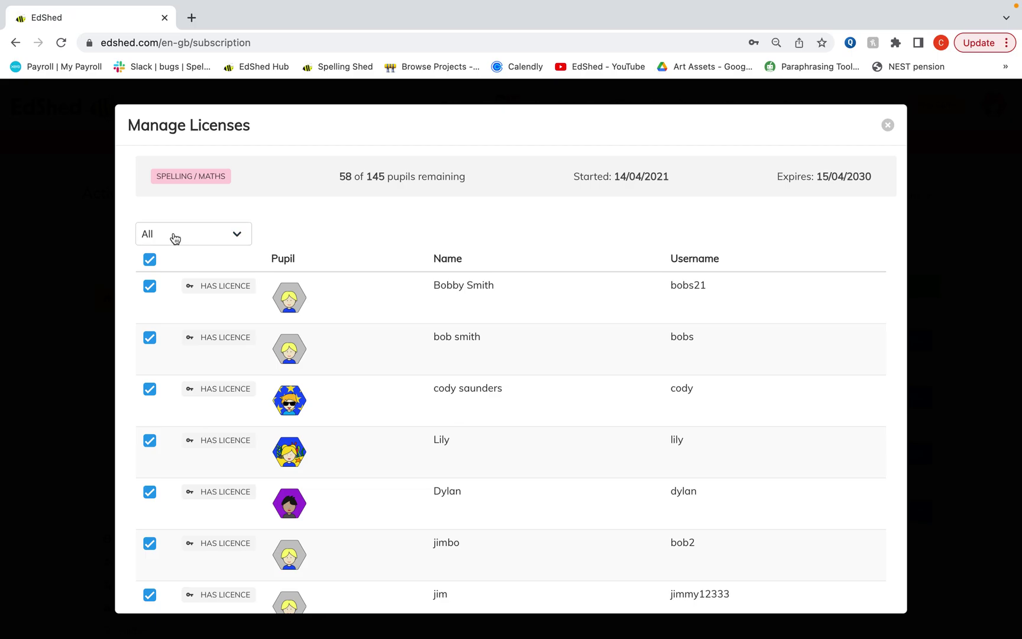
pyautogui.click(174, 238)
pyautogui.click(172, 267)
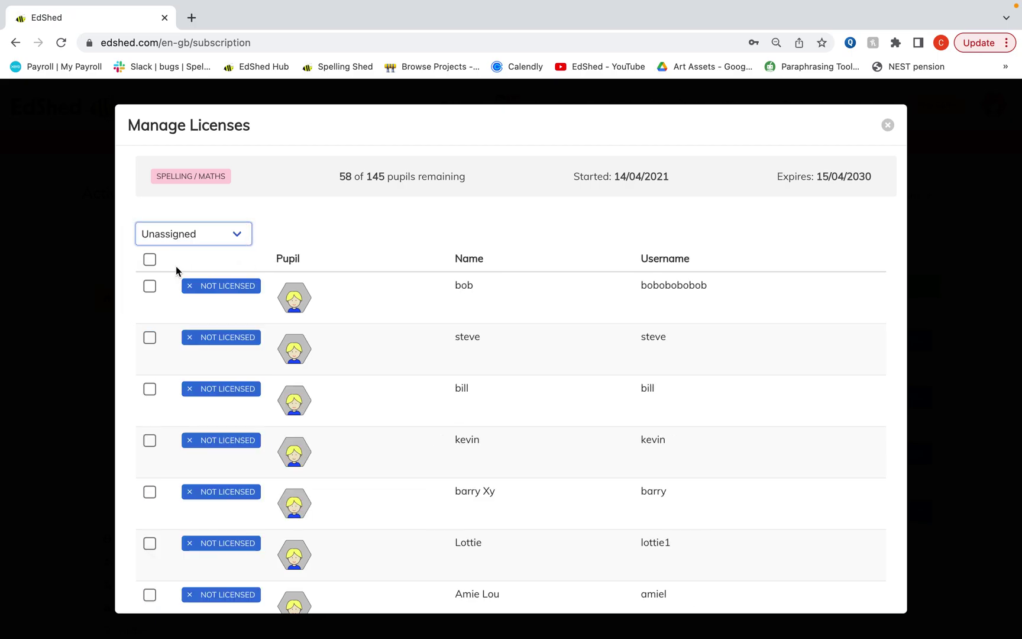
pyautogui.scroll(-2, 420, 540)
pyautogui.scroll(2, 420, 541)
pyautogui.click(148, 291)
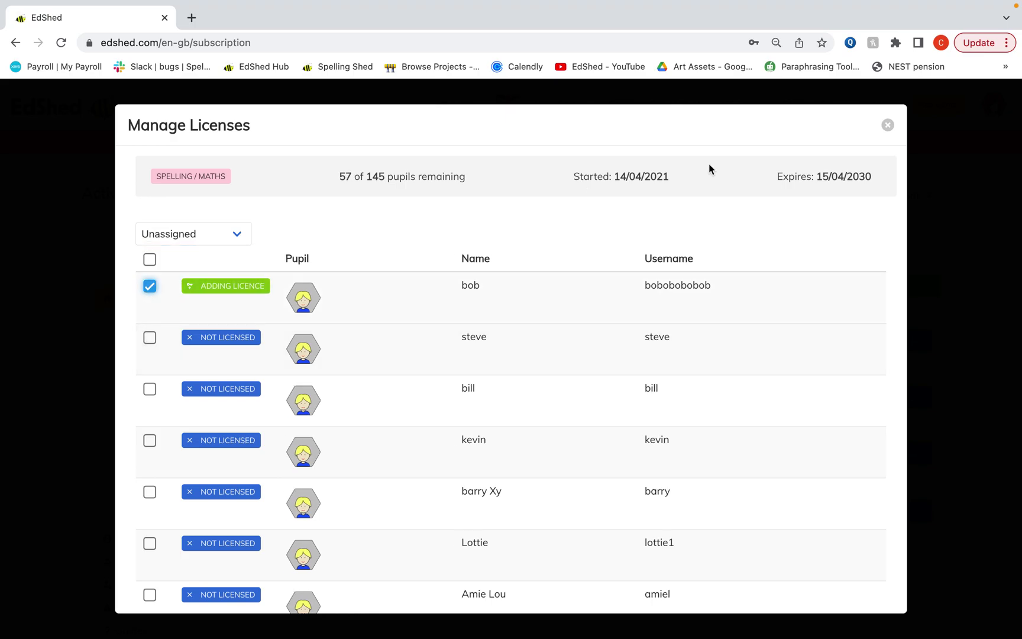
pyautogui.click(888, 125)
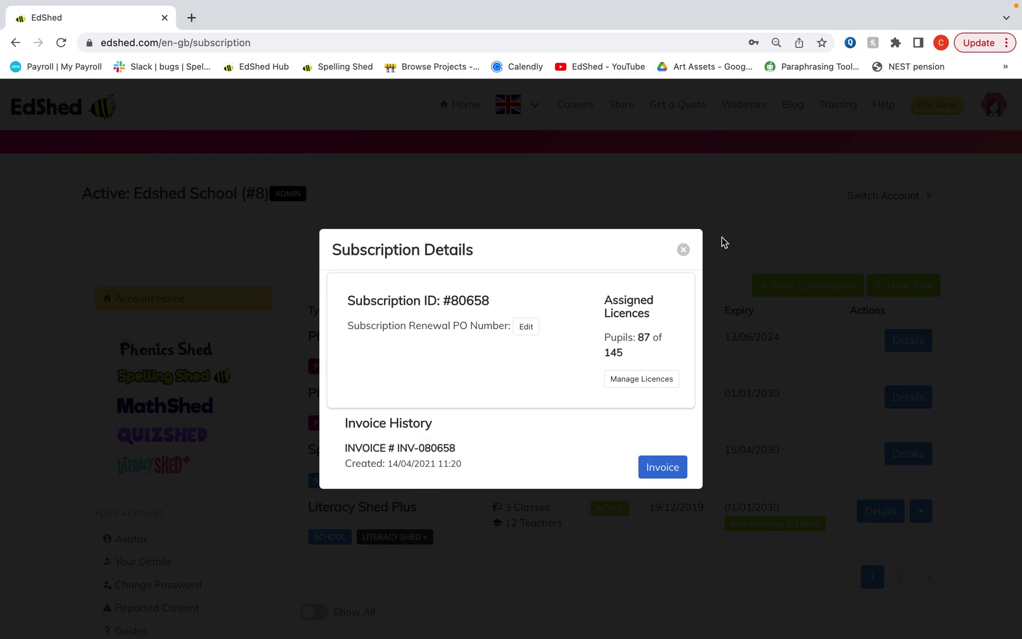
# In All Pupils' Licences view, revoke the first pupil's Spelling/Maths licence.
pyautogui.click(683, 249)
pyautogui.scroll(-3, 176, 504)
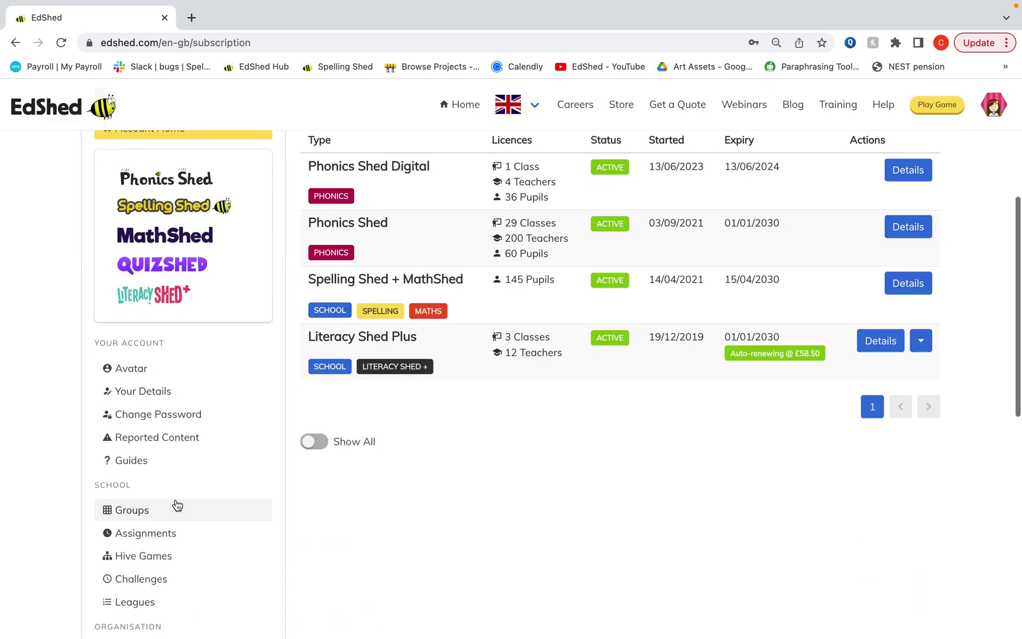
pyautogui.scroll(-3, 422, 317)
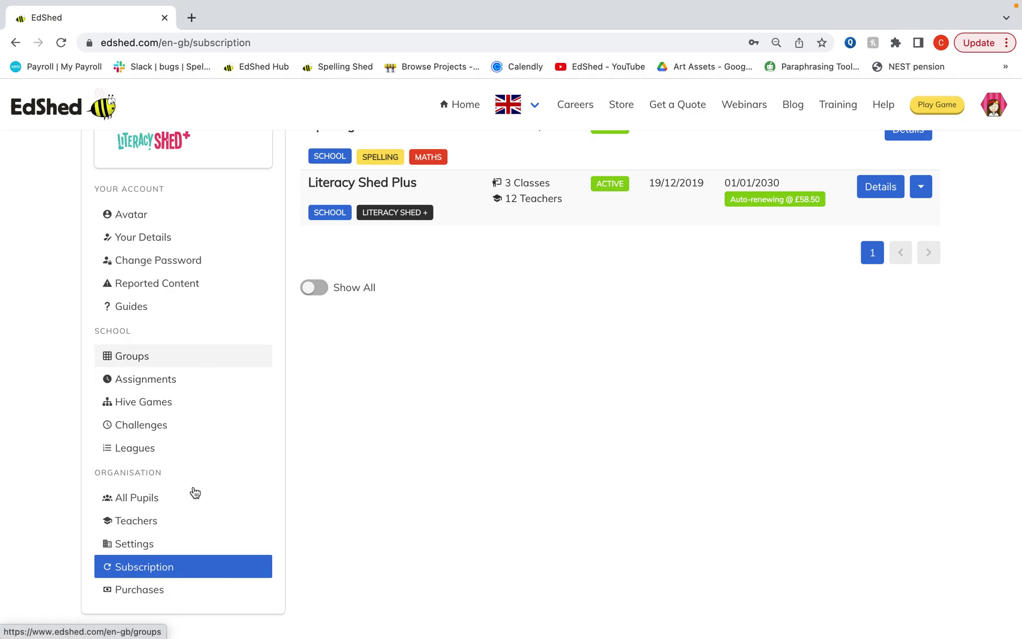
pyautogui.click(183, 503)
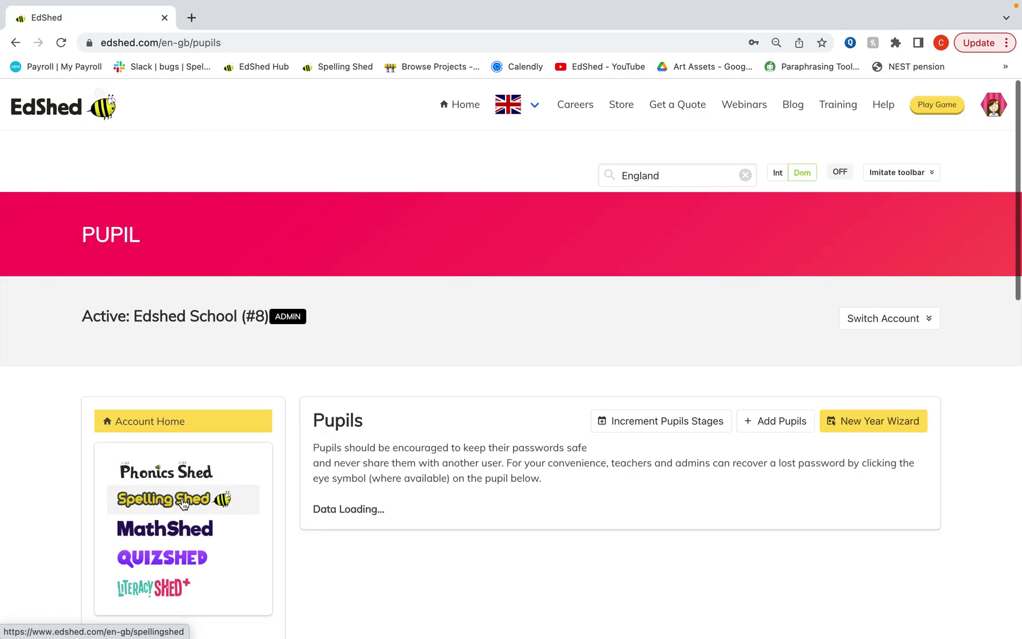
pyautogui.scroll(-8, 627, 427)
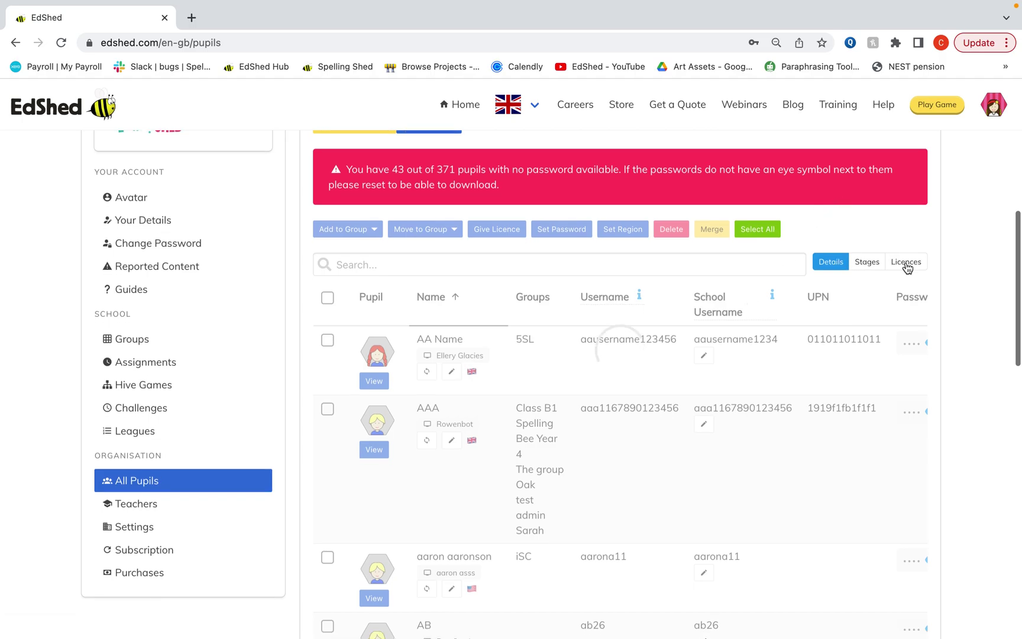
pyautogui.click(907, 265)
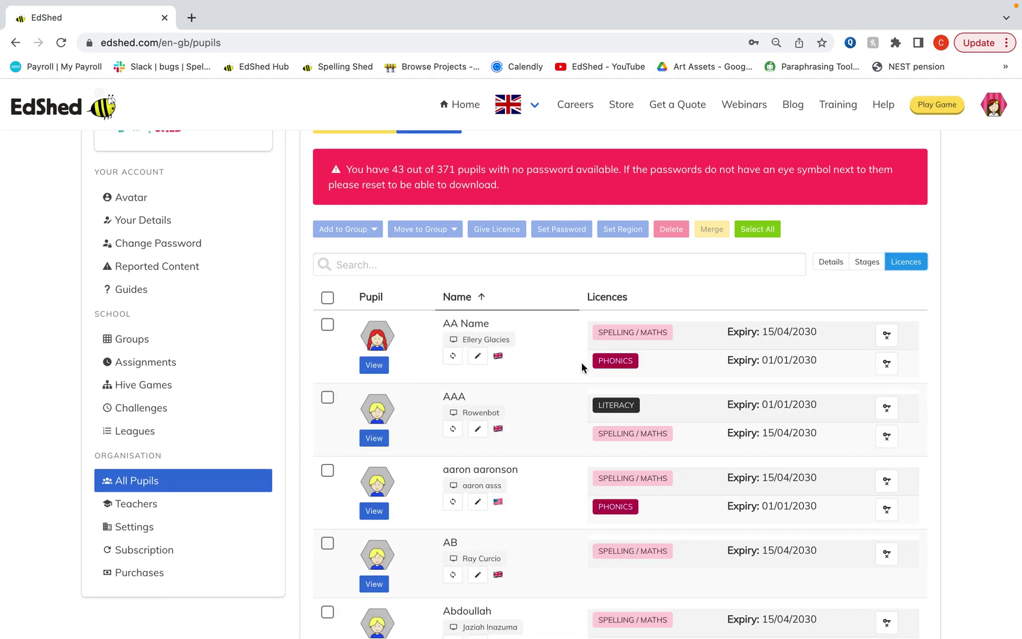
pyautogui.click(887, 337)
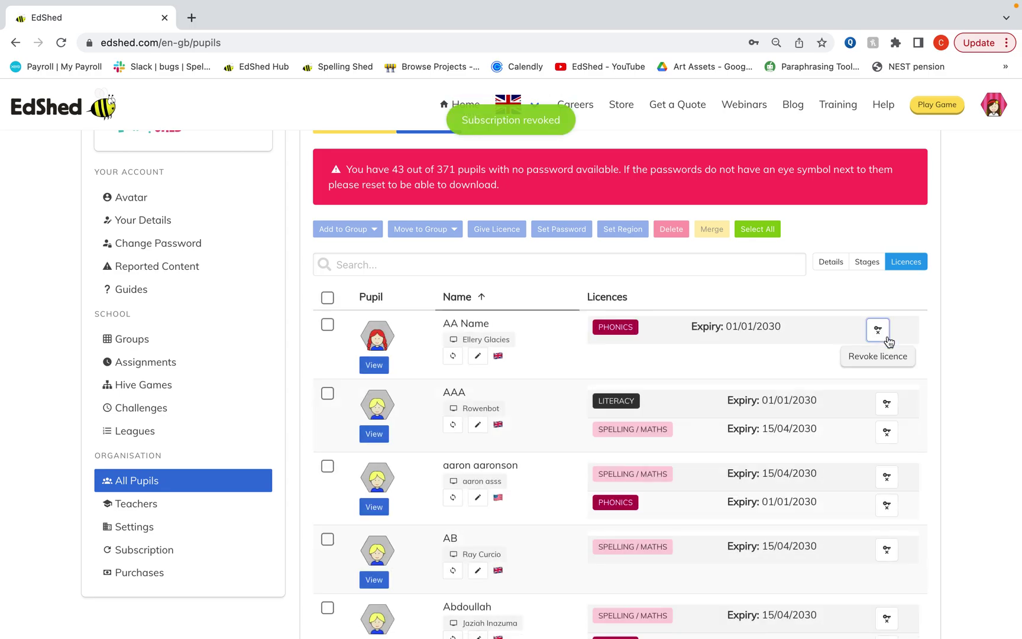
# Give that pupil the Spelling/Maths licence again and save the assignment.
pyautogui.click(327, 324)
pyautogui.click(493, 160)
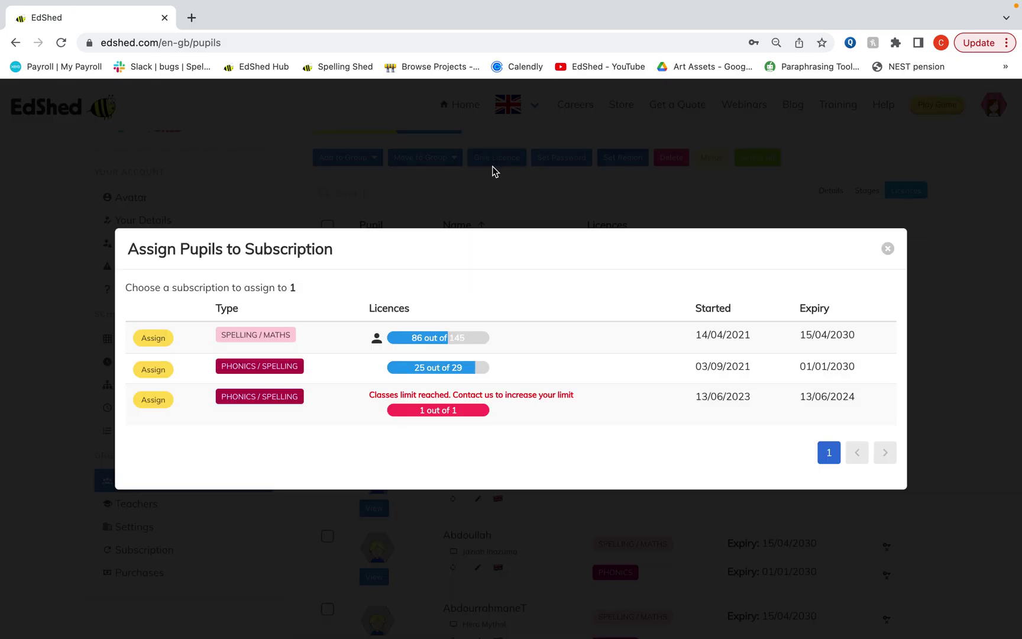
pyautogui.click(162, 327)
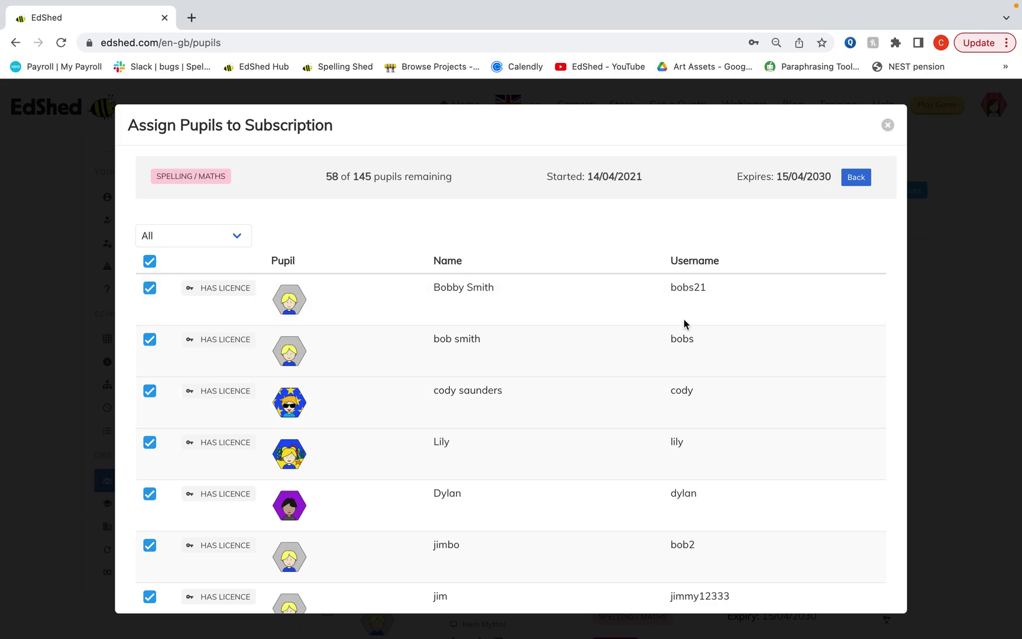
pyautogui.scroll(-5, 772, 454)
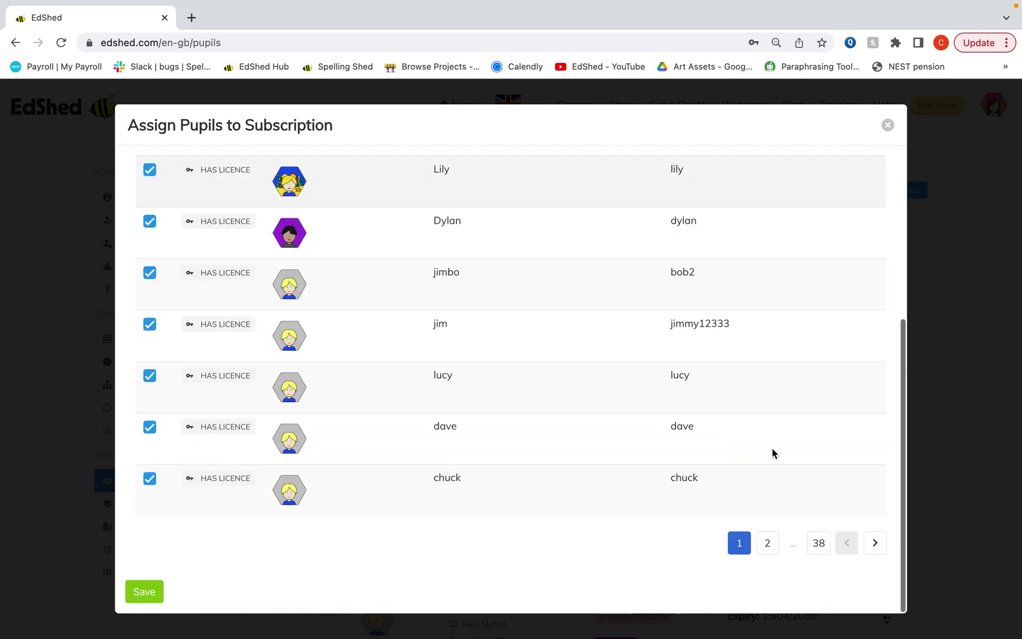
pyautogui.click(144, 592)
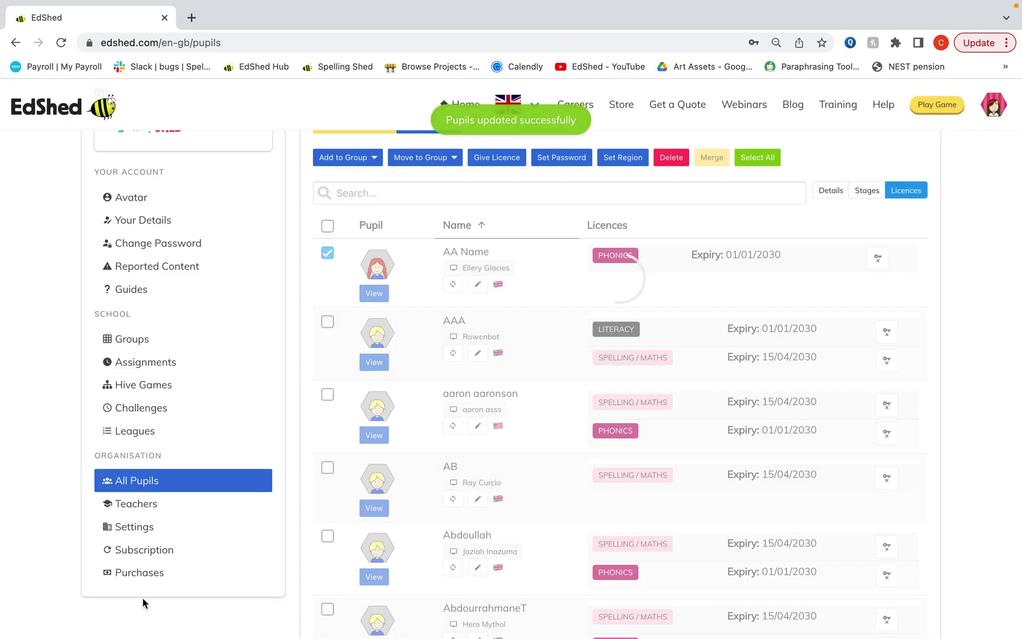
# From Groups, open 1AA's licences and remove the 13/06/2024 and LITSHED licences.
pyautogui.click(136, 340)
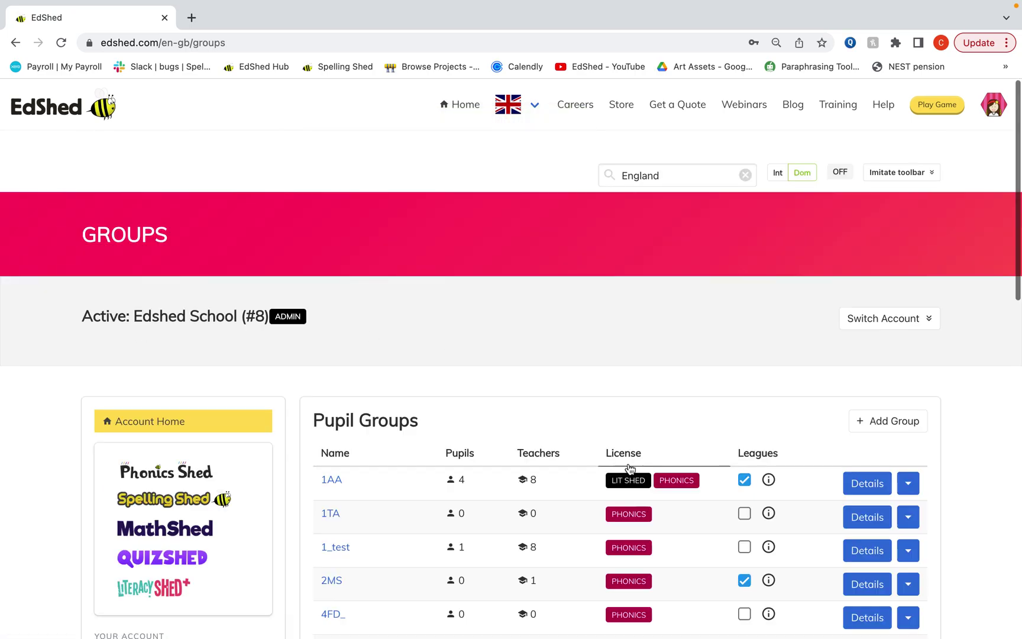
pyautogui.click(865, 486)
pyautogui.scroll(-5, 864, 490)
pyautogui.scroll(4, 864, 491)
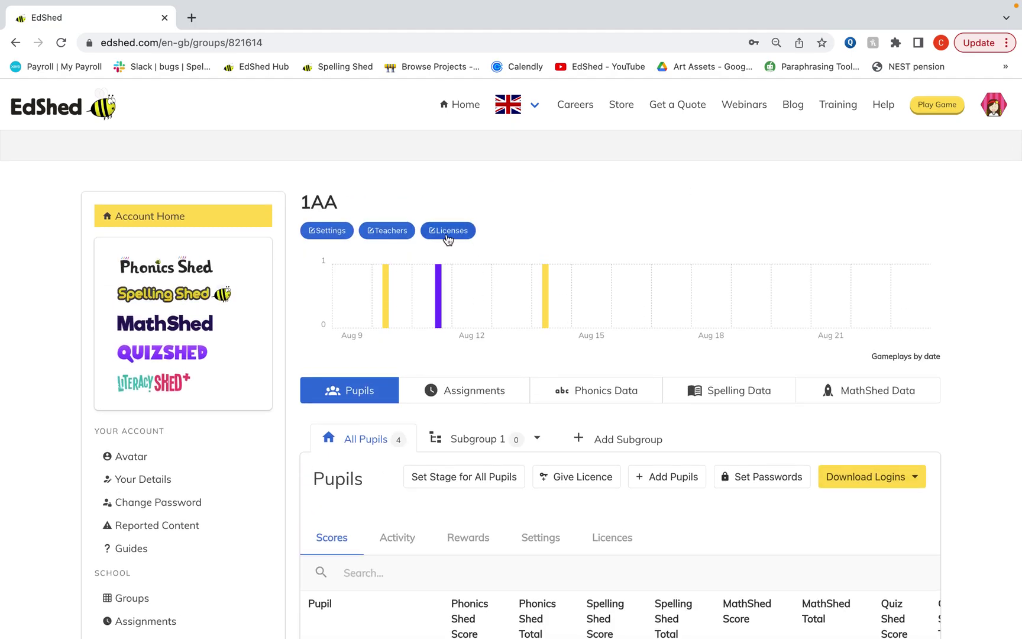
pyautogui.click(447, 237)
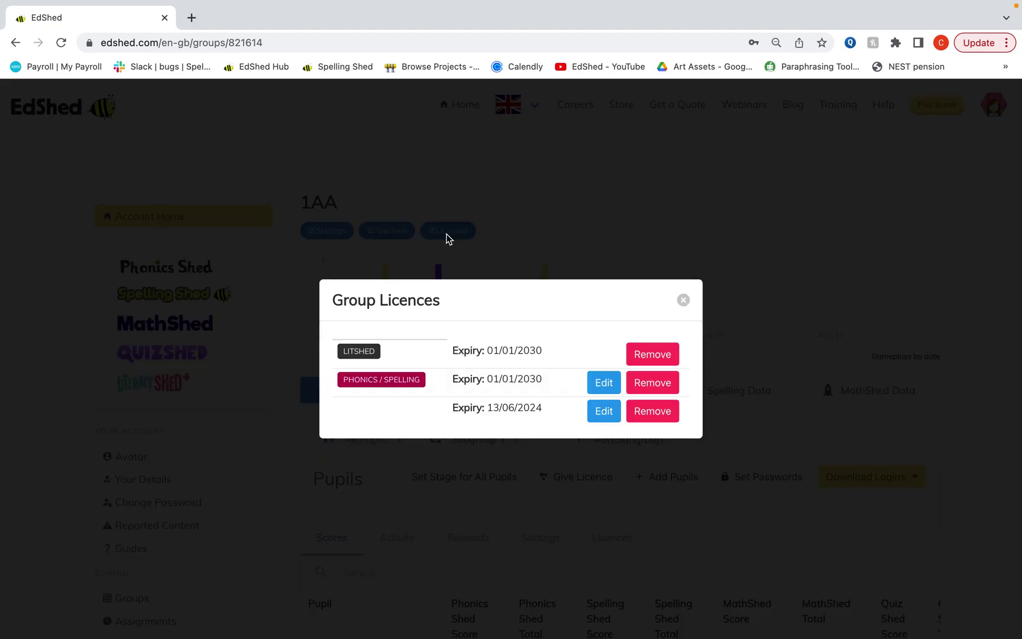
pyautogui.click(661, 416)
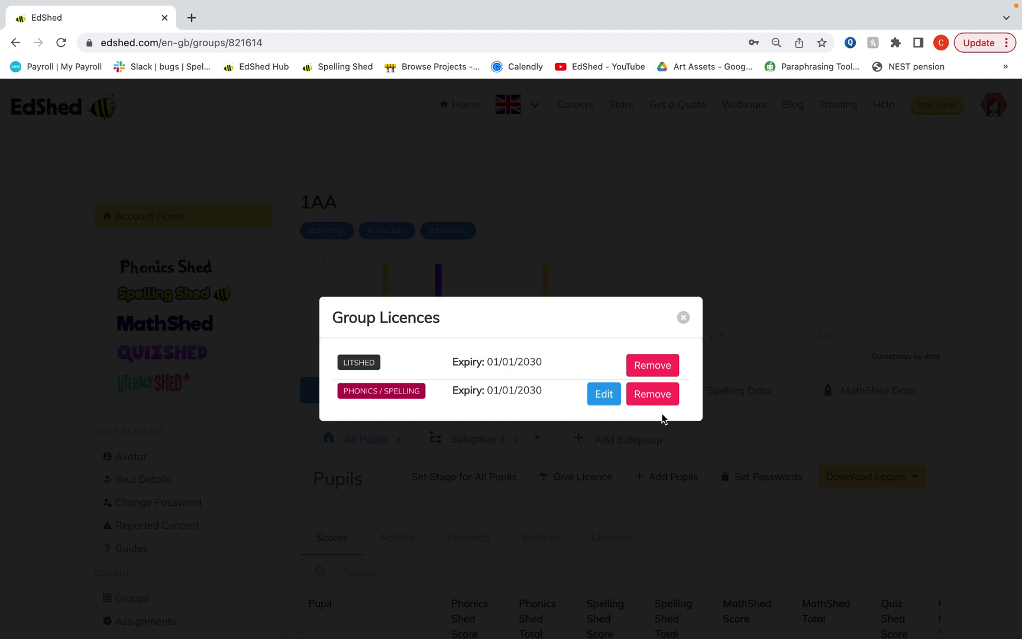
pyautogui.click(649, 368)
# Give group 1AA a LITSHED licence again from the group banner.
pyautogui.click(681, 330)
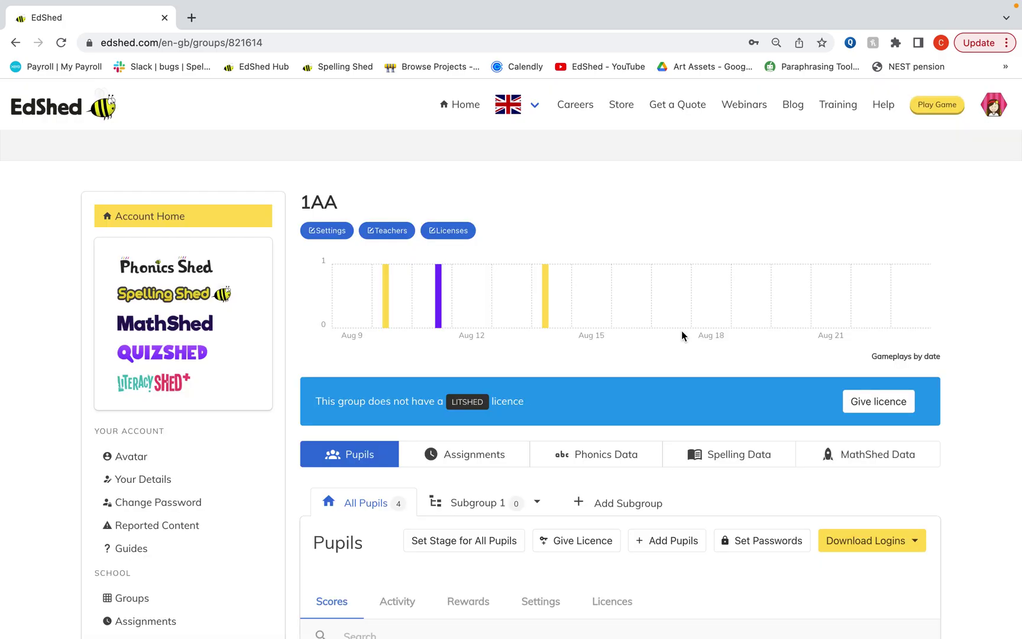
pyautogui.scroll(-8, 681, 330)
pyautogui.scroll(10, 681, 330)
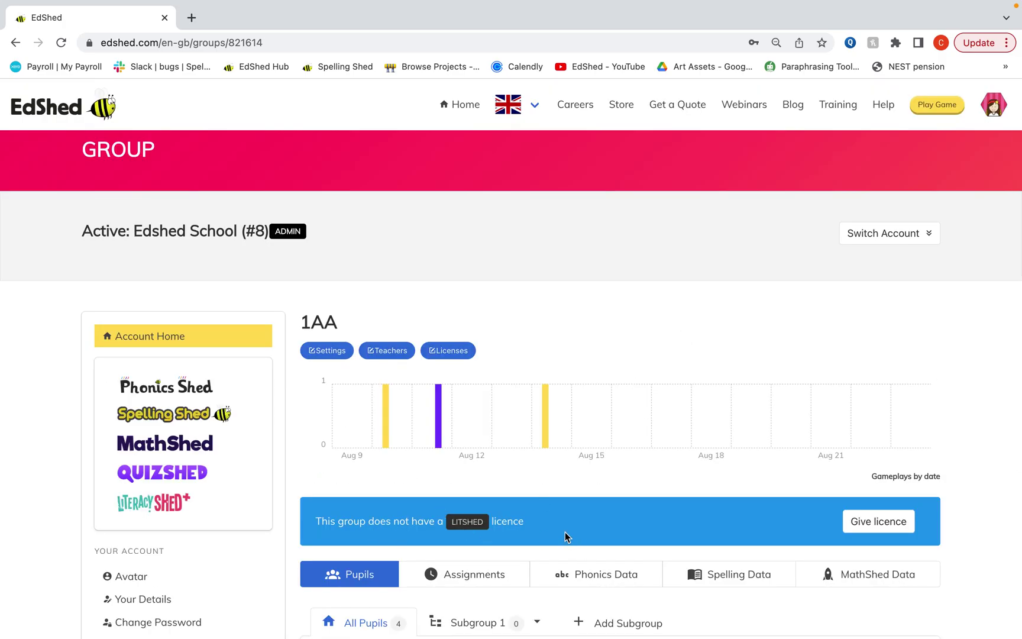
pyautogui.scroll(-3, 565, 531)
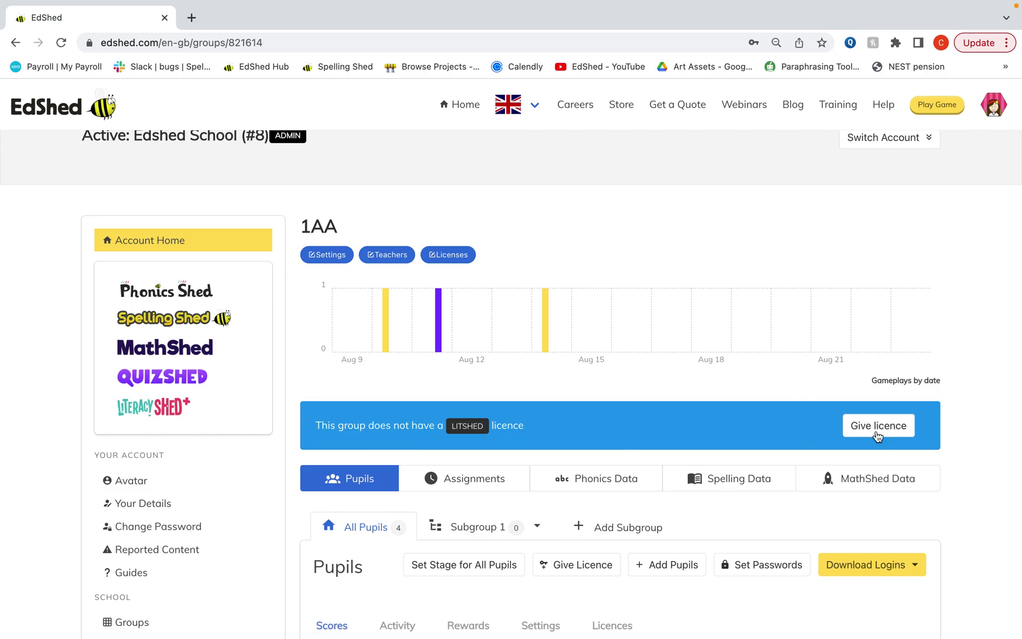
pyautogui.click(875, 426)
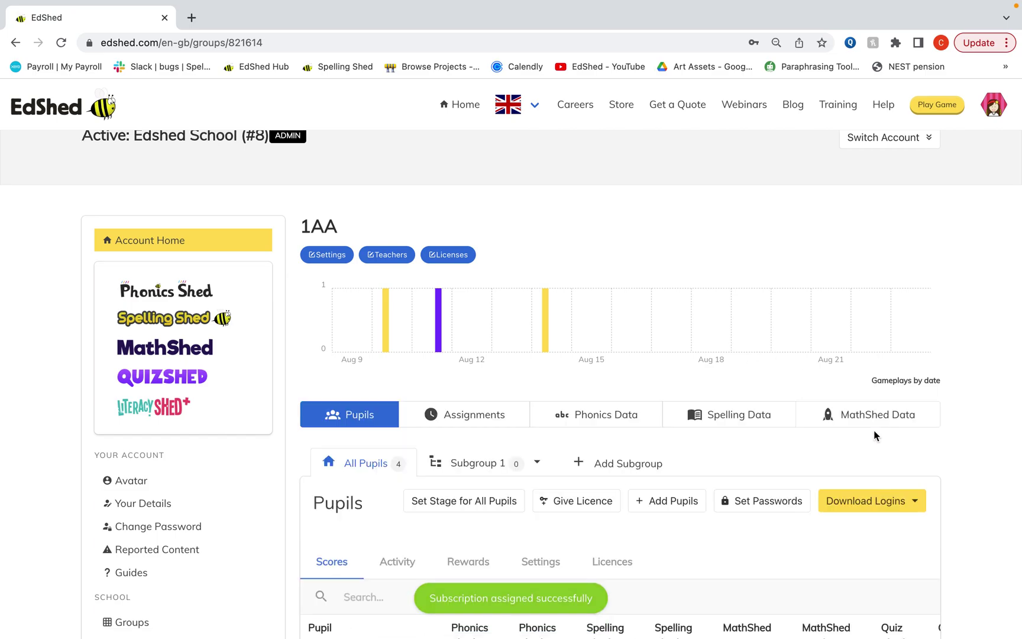
# In the group's Pupils Licences tab, revoke the first pupil's Spelling/Math licence, leaving only Phonics.
pyautogui.scroll(-10, 875, 436)
pyautogui.click(611, 260)
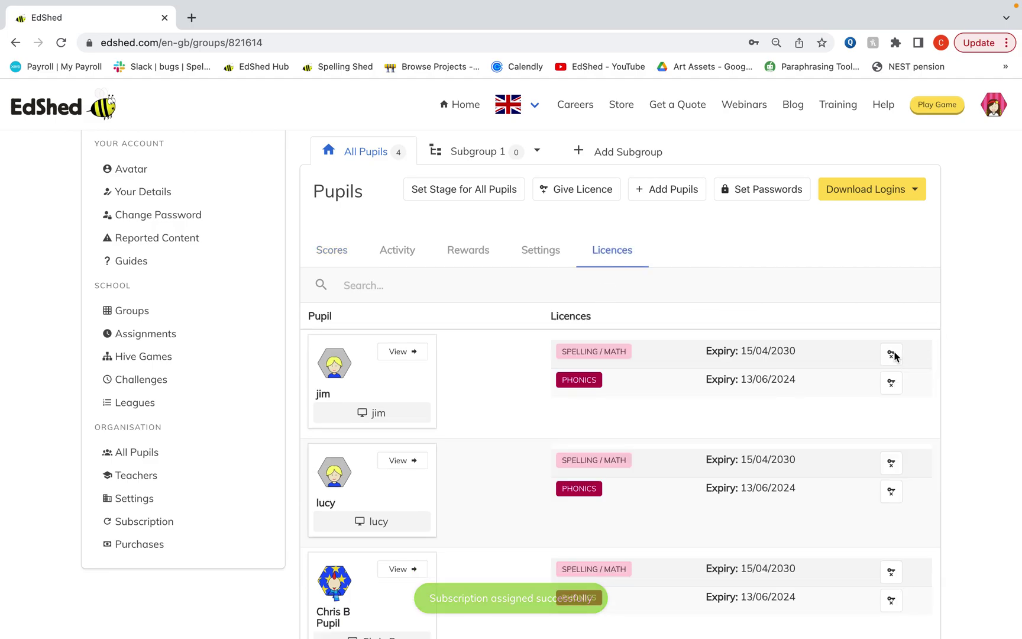
pyautogui.click(893, 355)
pyautogui.scroll(1, 603, 372)
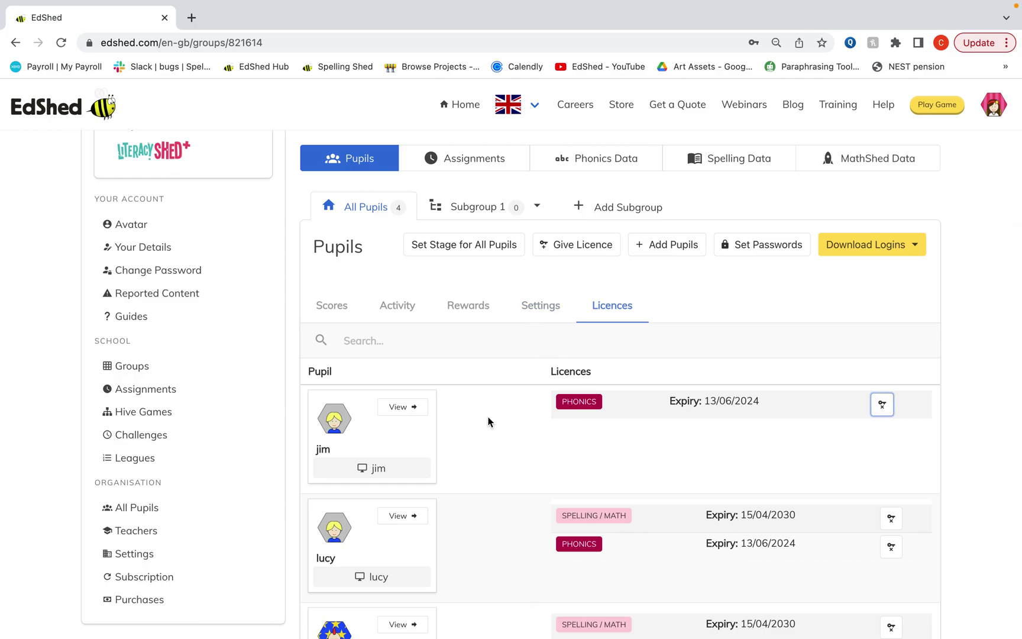
pyautogui.scroll(2, 541, 427)
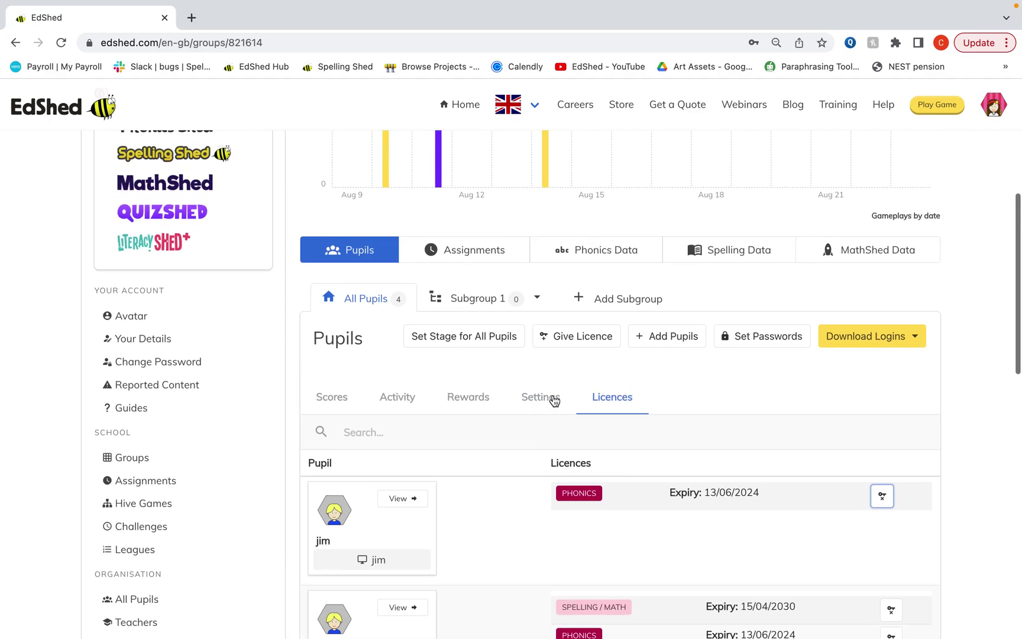